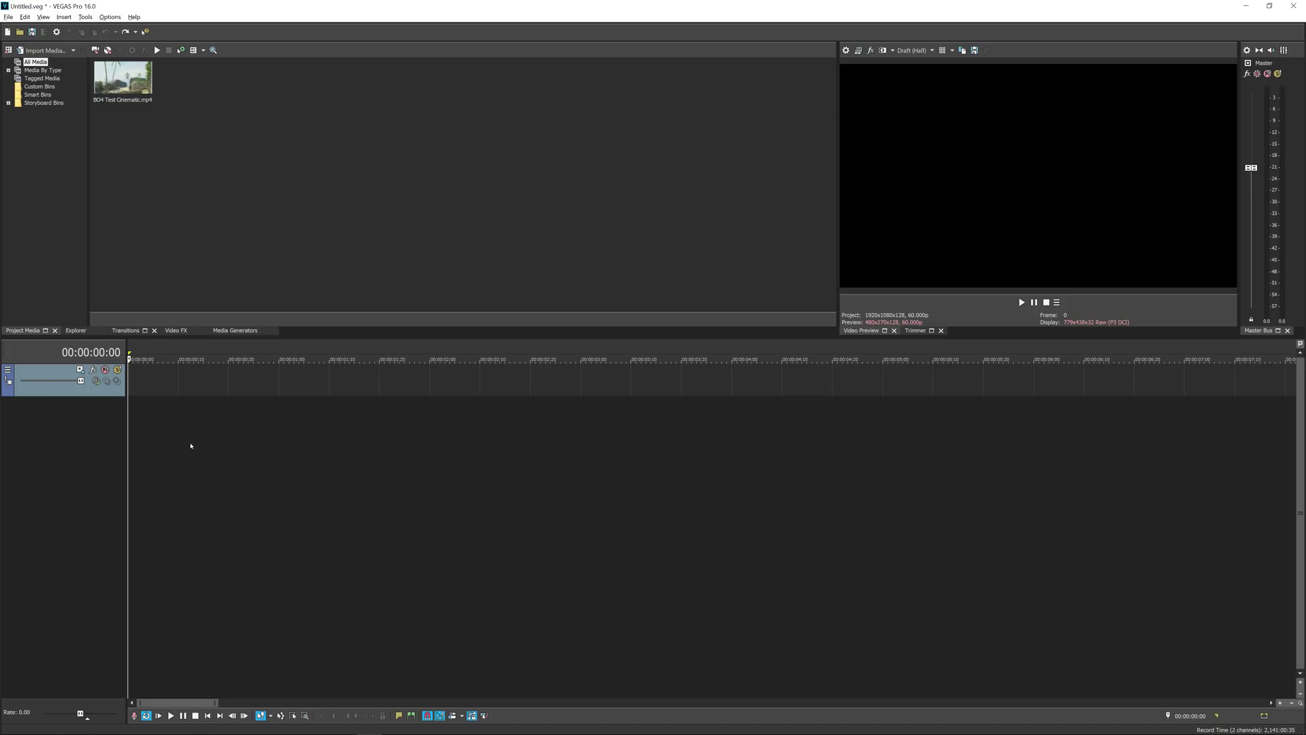
Step: Add the BO4 Test Cinematic beach clip to the timeline and preview its playback
{"action": "left_click_drag", "start_coordinate": [145, 97], "coordinate": [130, 400]}
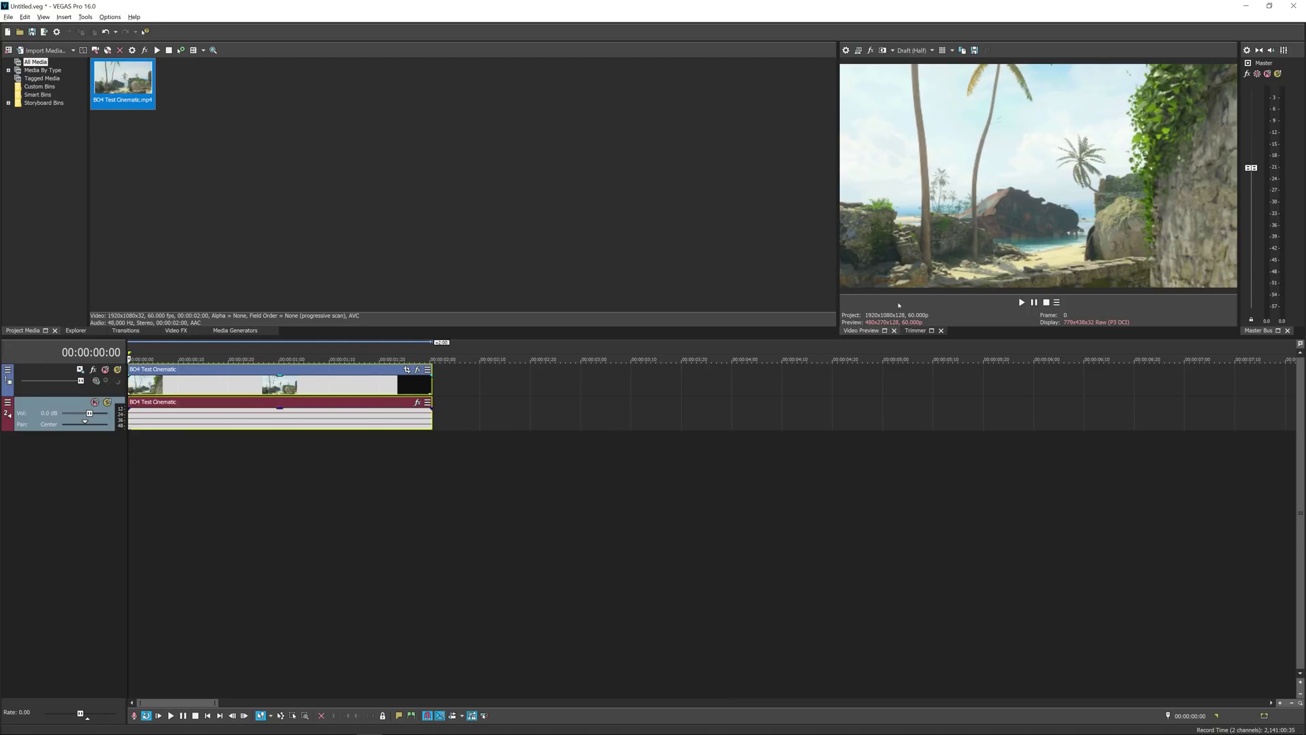
{"action": "left_click", "coordinate": [1021, 302]}
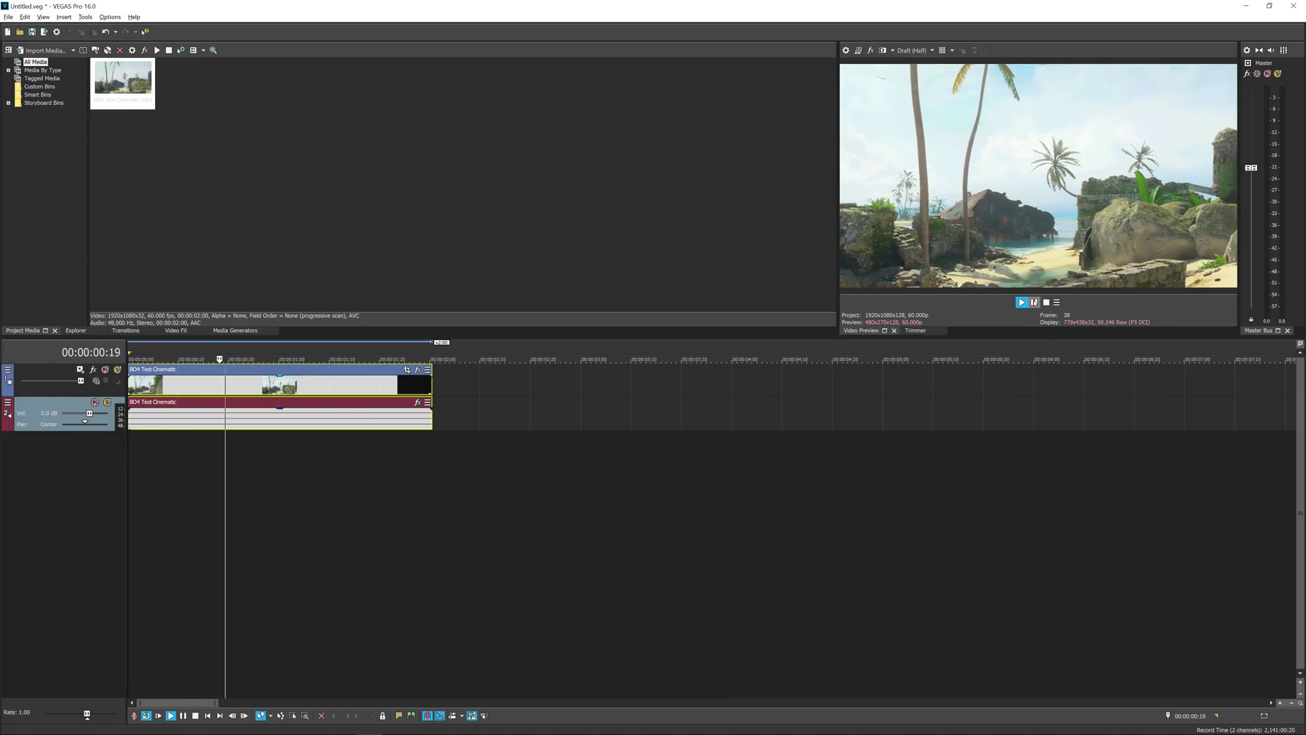
{"action": "left_click", "coordinate": [1034, 302]}
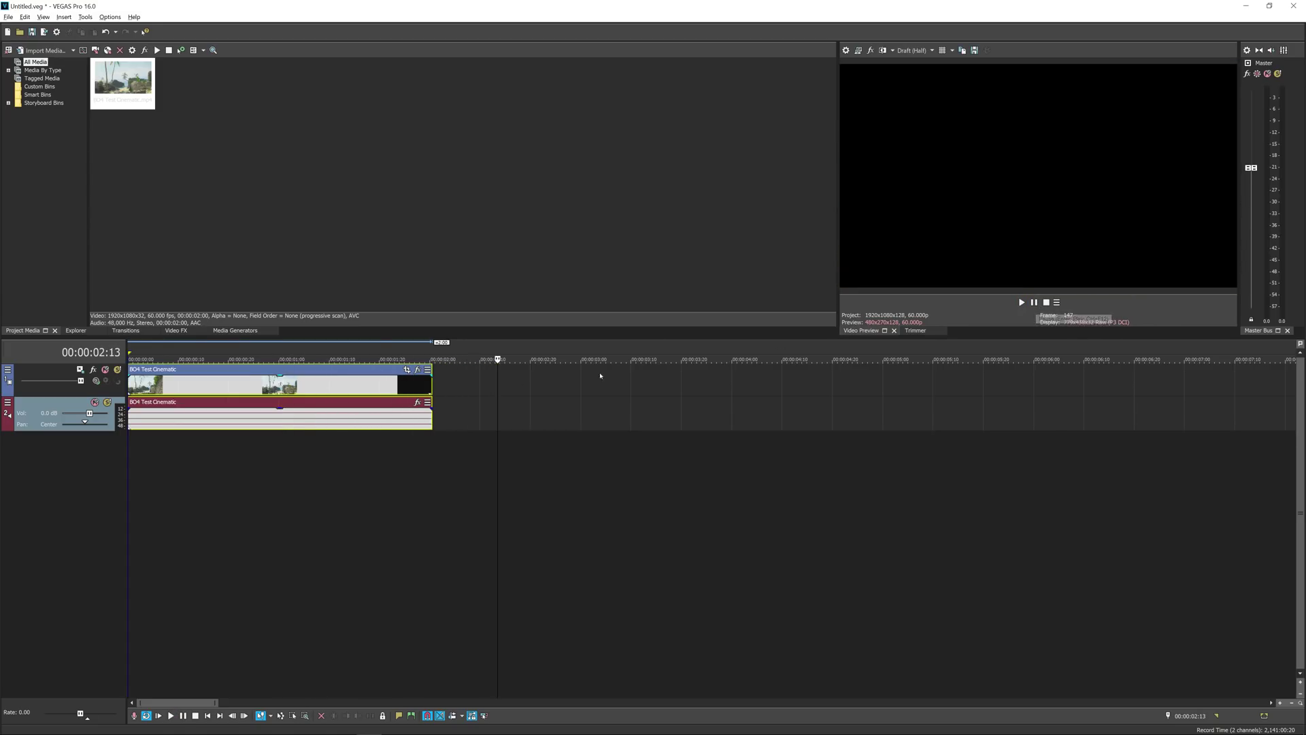
{"action": "left_click", "coordinate": [129, 379]}
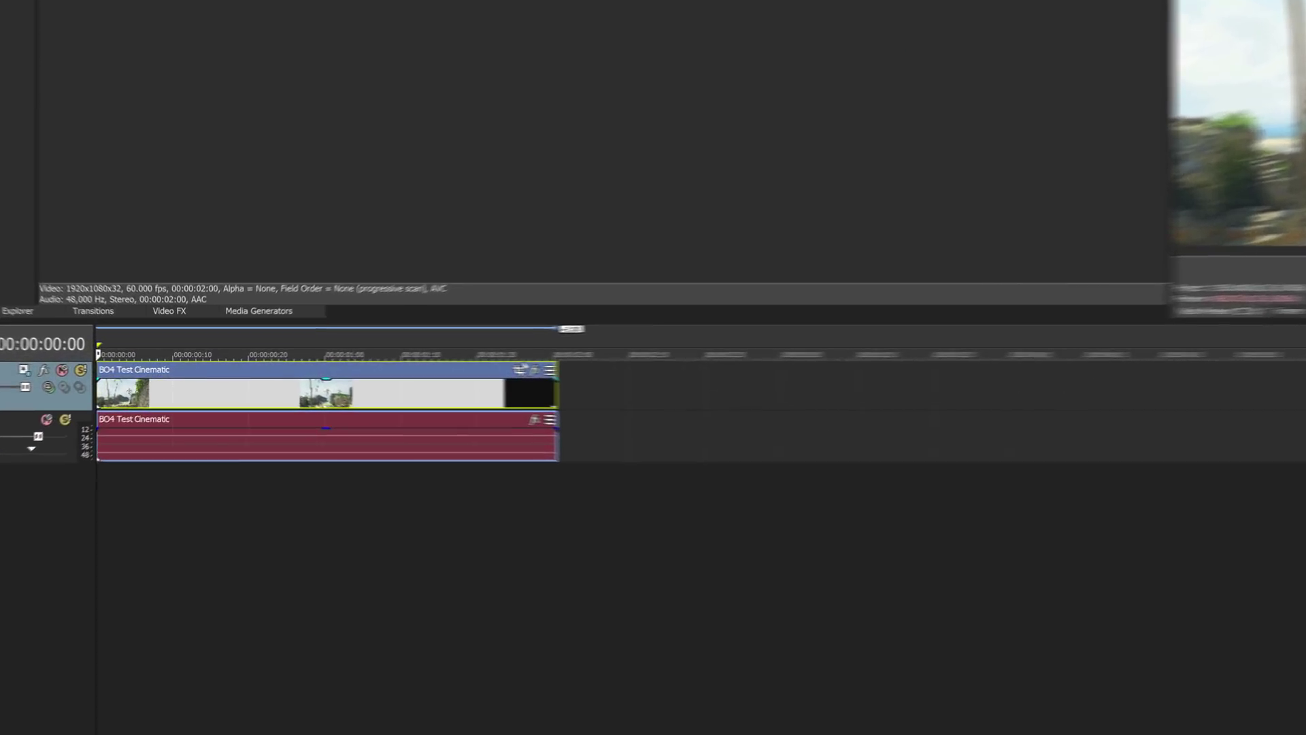
{"action": "left_click", "coordinate": [539, 370]}
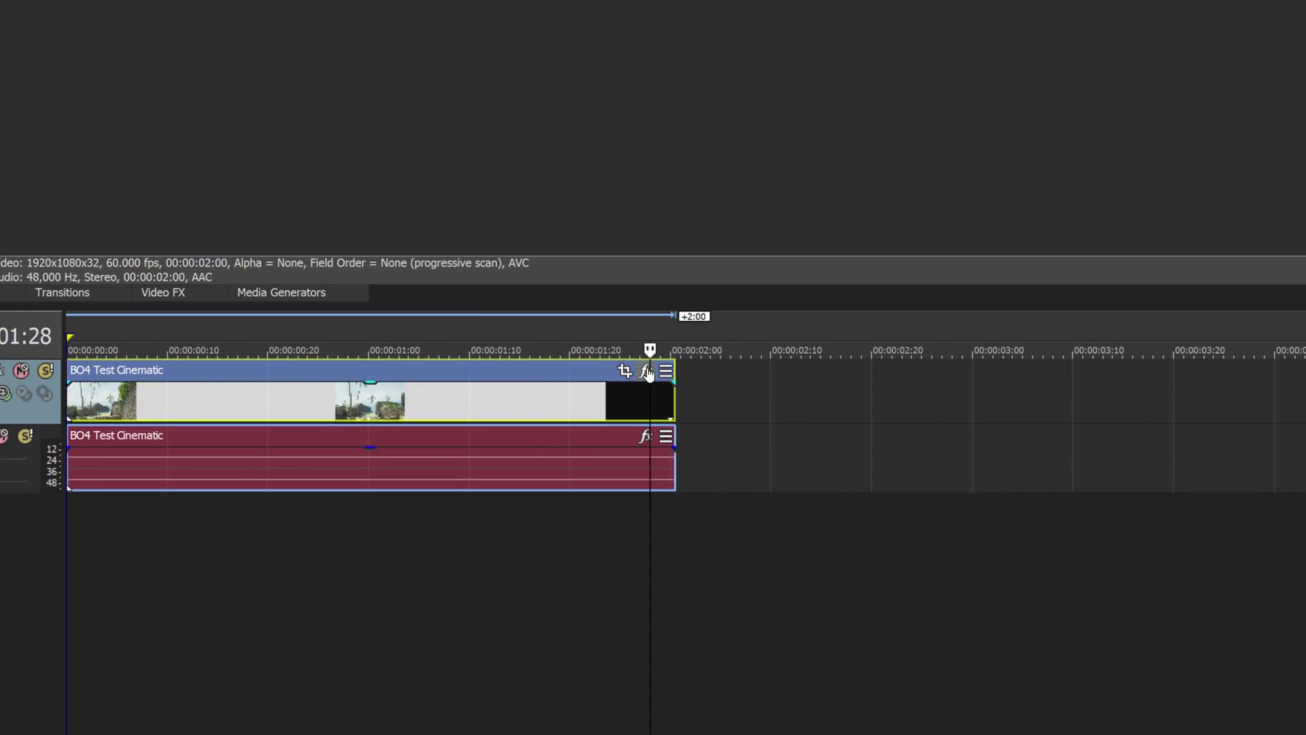
Step: Apply the VEGAS Bézier Masking effect to the BO4 Test Cinematic video event
{"action": "left_click", "coordinate": [535, 369]}
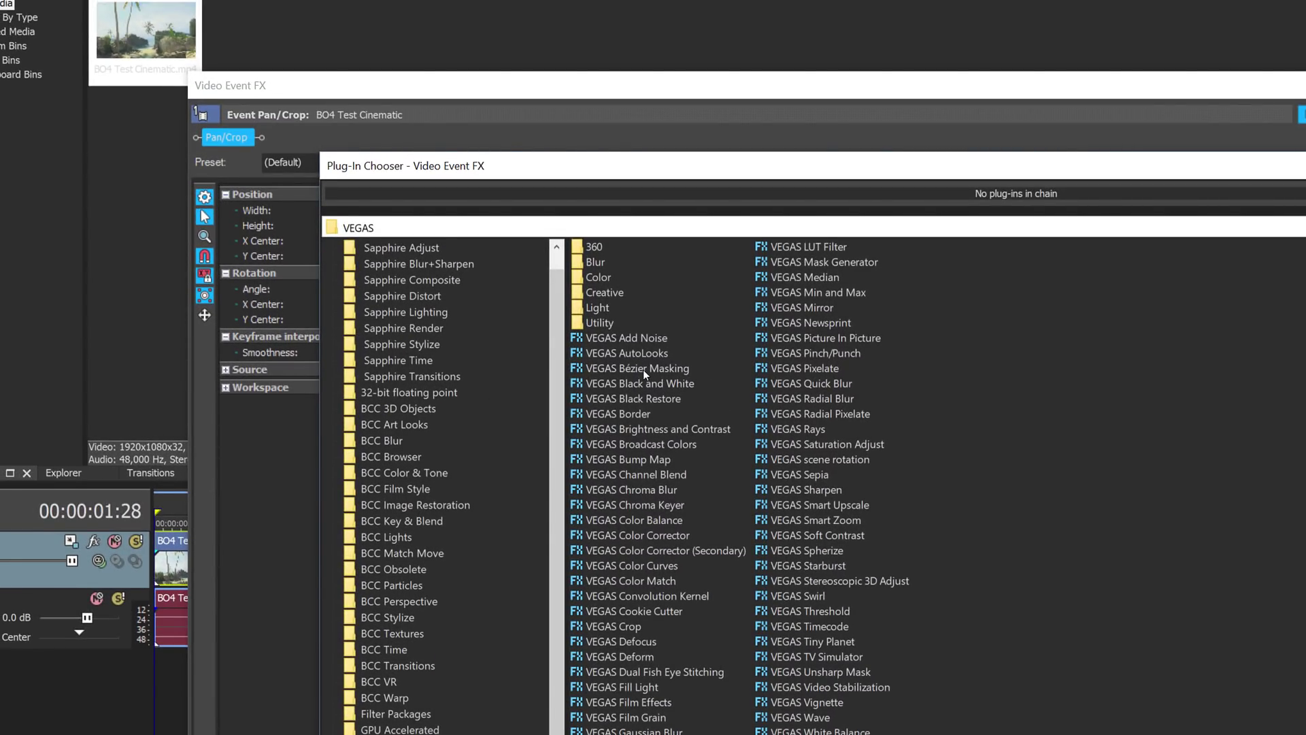
{"action": "left_click", "coordinate": [653, 328]}
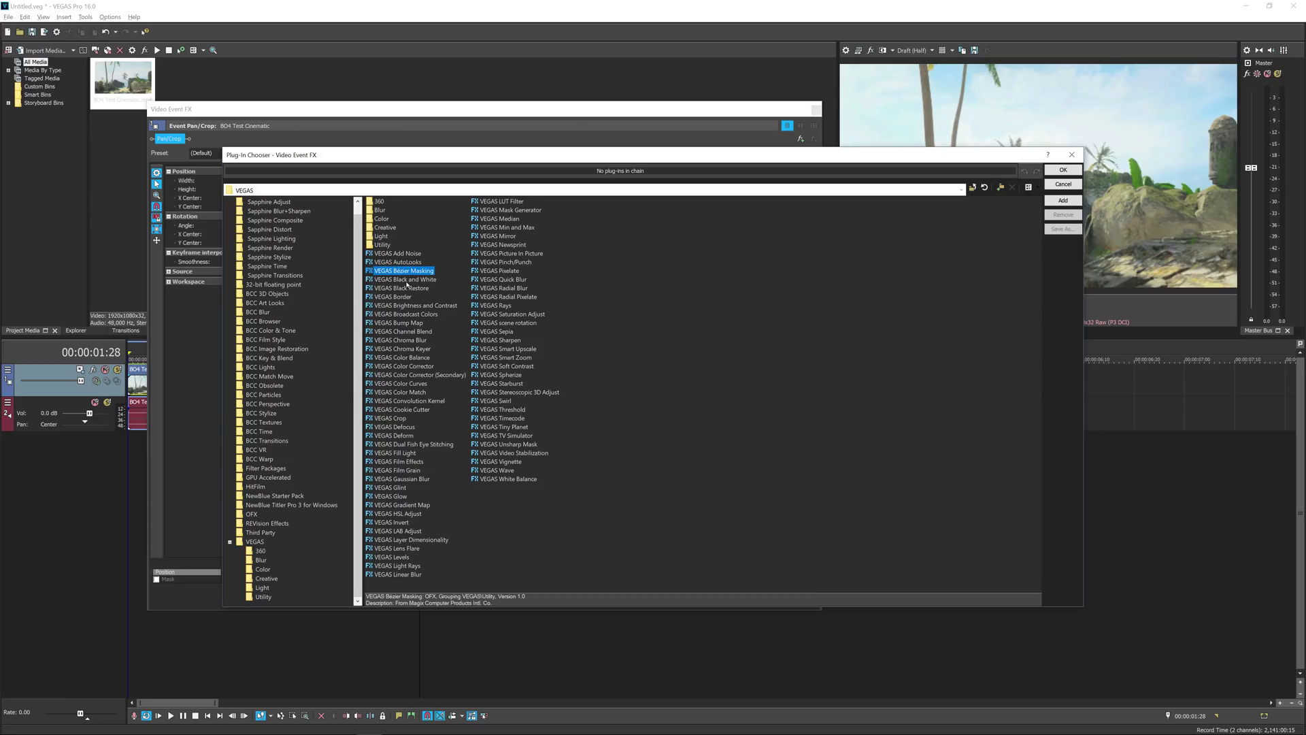
{"action": "left_click", "coordinate": [1062, 170]}
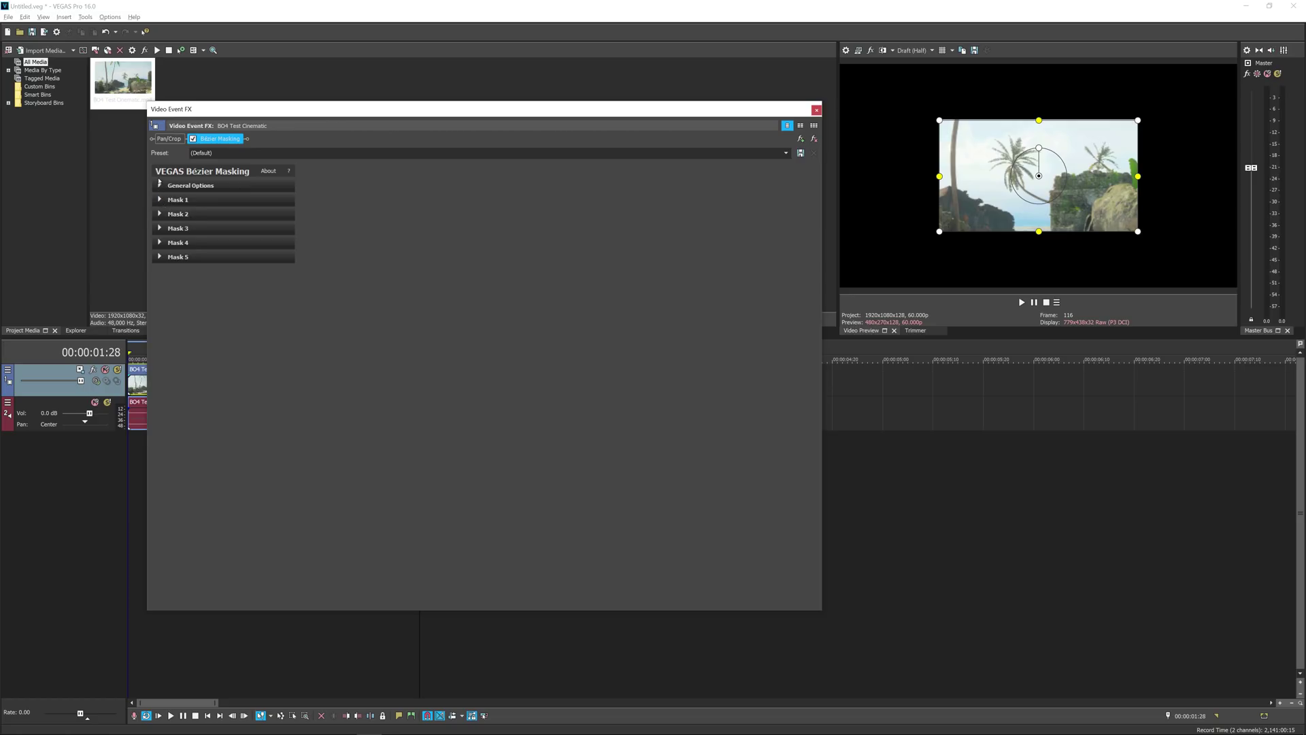
Step: Move Mask 1 right to 0.565, 0.486 and shrink it to 0.281 width and height
{"action": "left_click", "coordinate": [160, 200]}
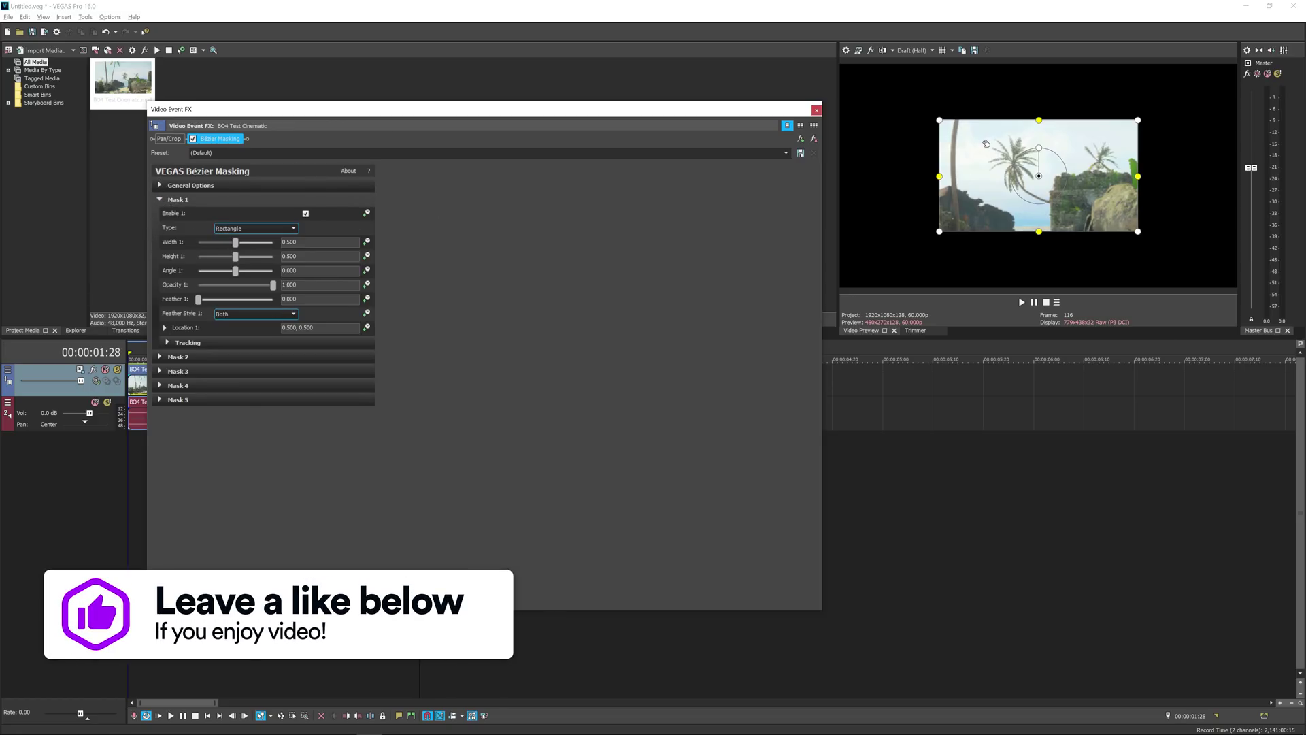
{"action": "left_click_drag", "start_coordinate": [967, 162], "coordinate": [995, 170]}
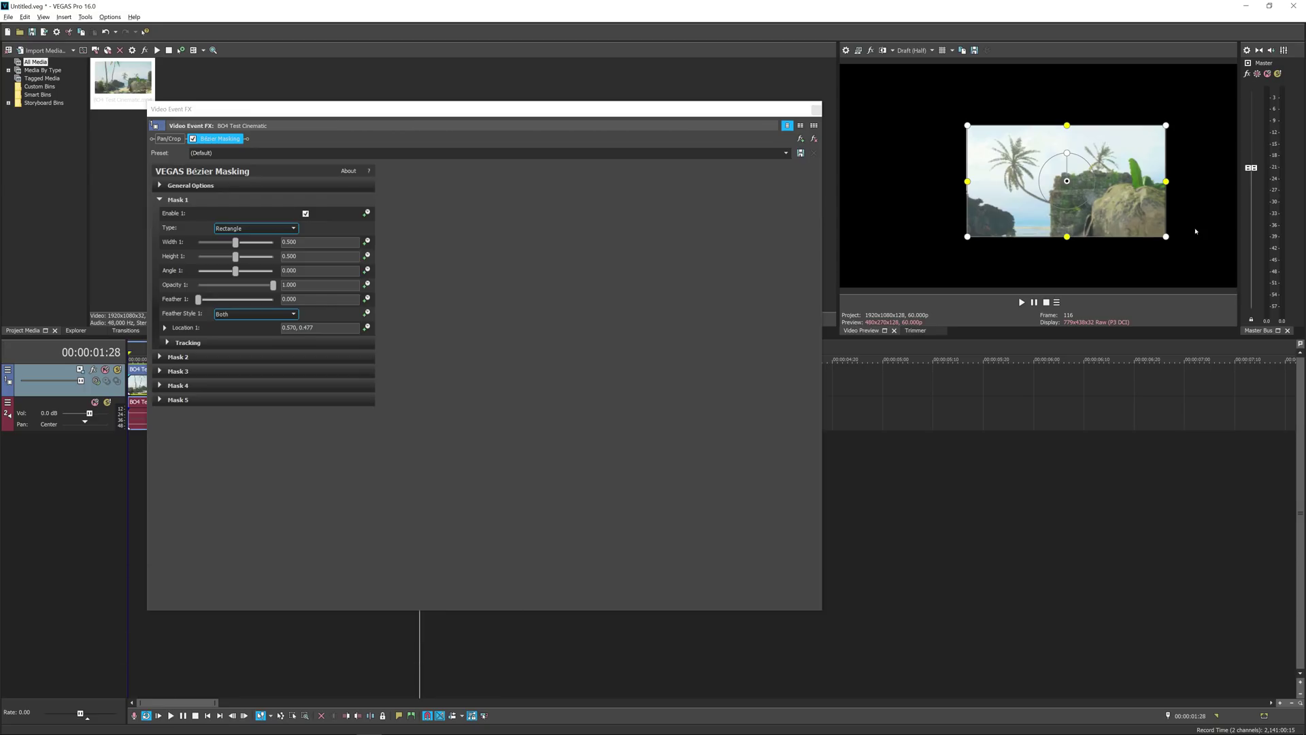
{"action": "left_click_drag", "start_coordinate": [1164, 239], "coordinate": [1106, 197]}
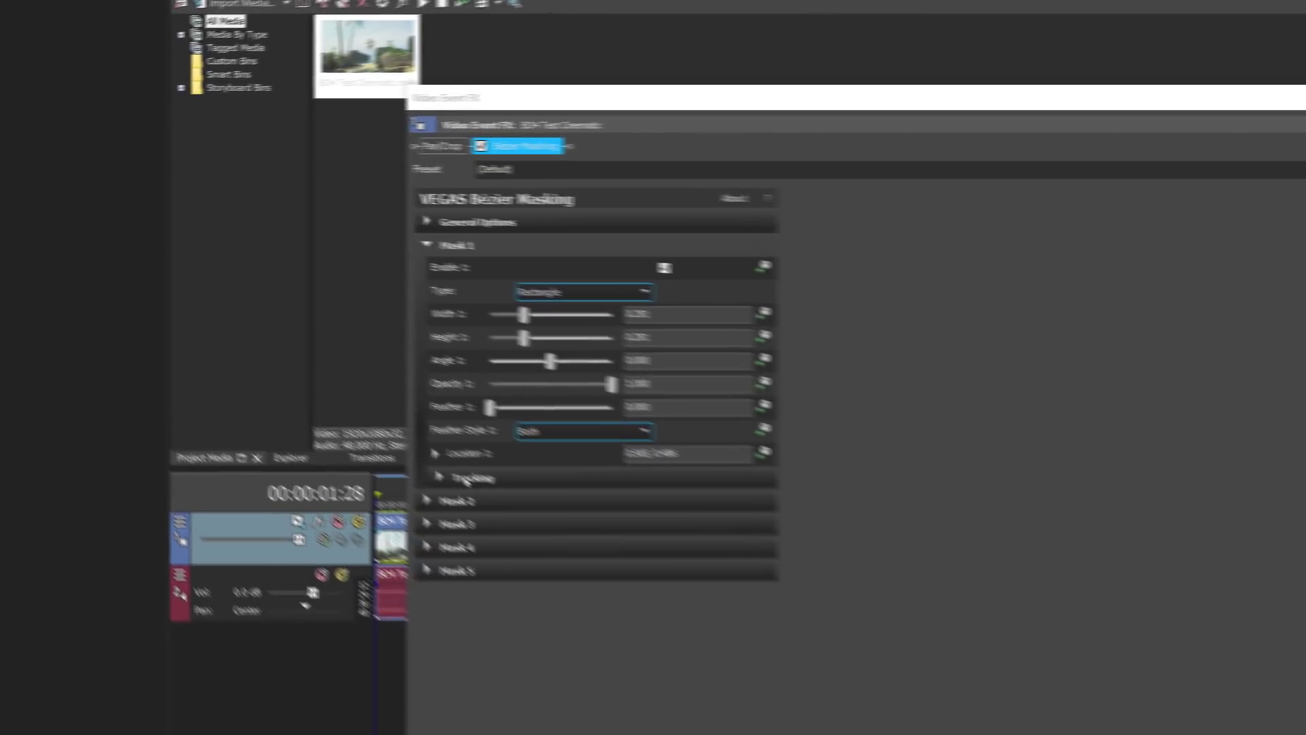
Step: Give Mask 1's tracking a keyframe interval of 1 and High precision
{"action": "left_click", "coordinate": [457, 469]}
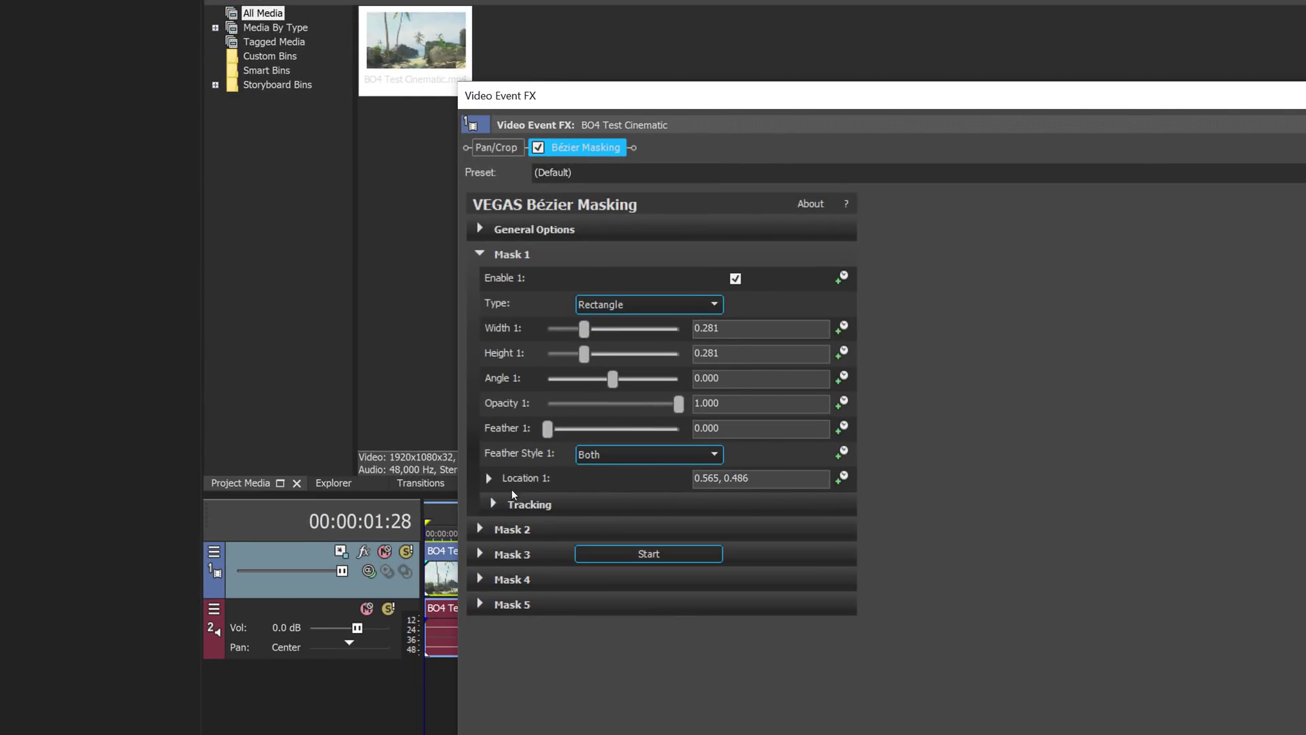
{"action": "left_click", "coordinate": [497, 504]}
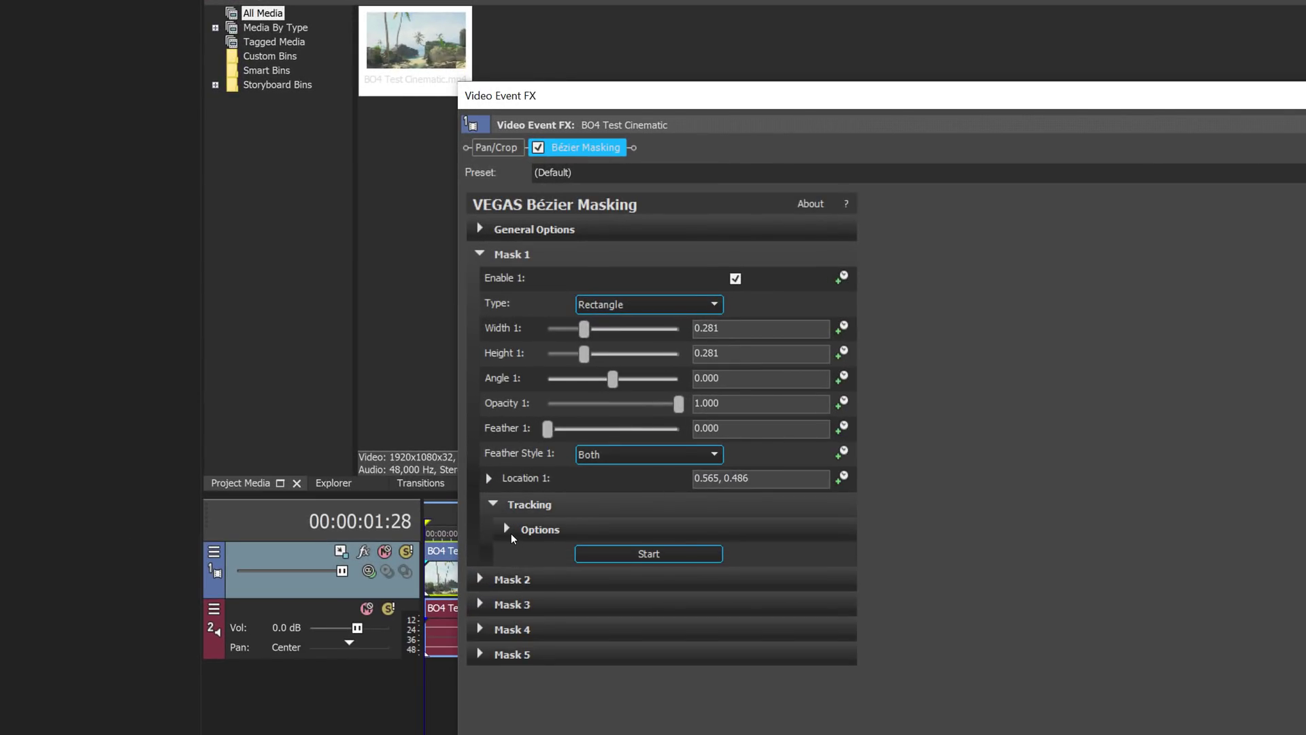
{"action": "left_click", "coordinate": [507, 530]}
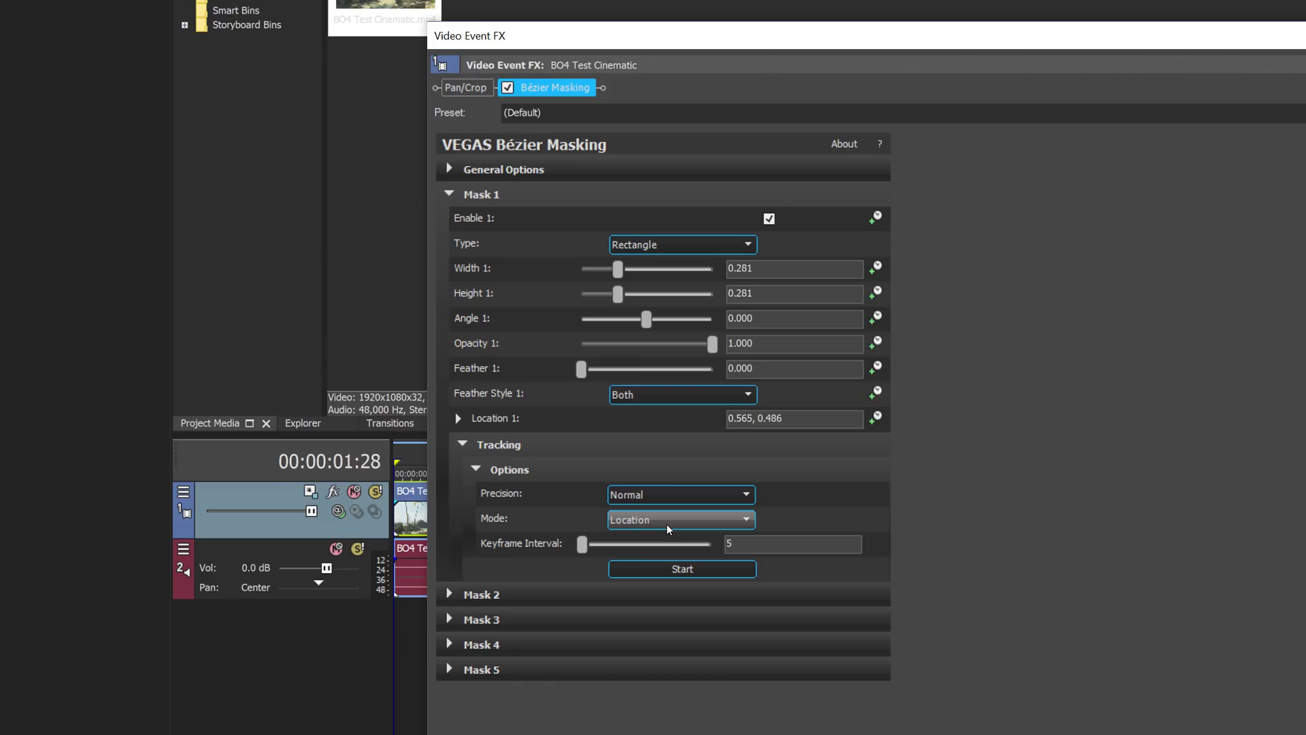
{"action": "left_click_drag", "start_coordinate": [581, 542], "coordinate": [413, 538]}
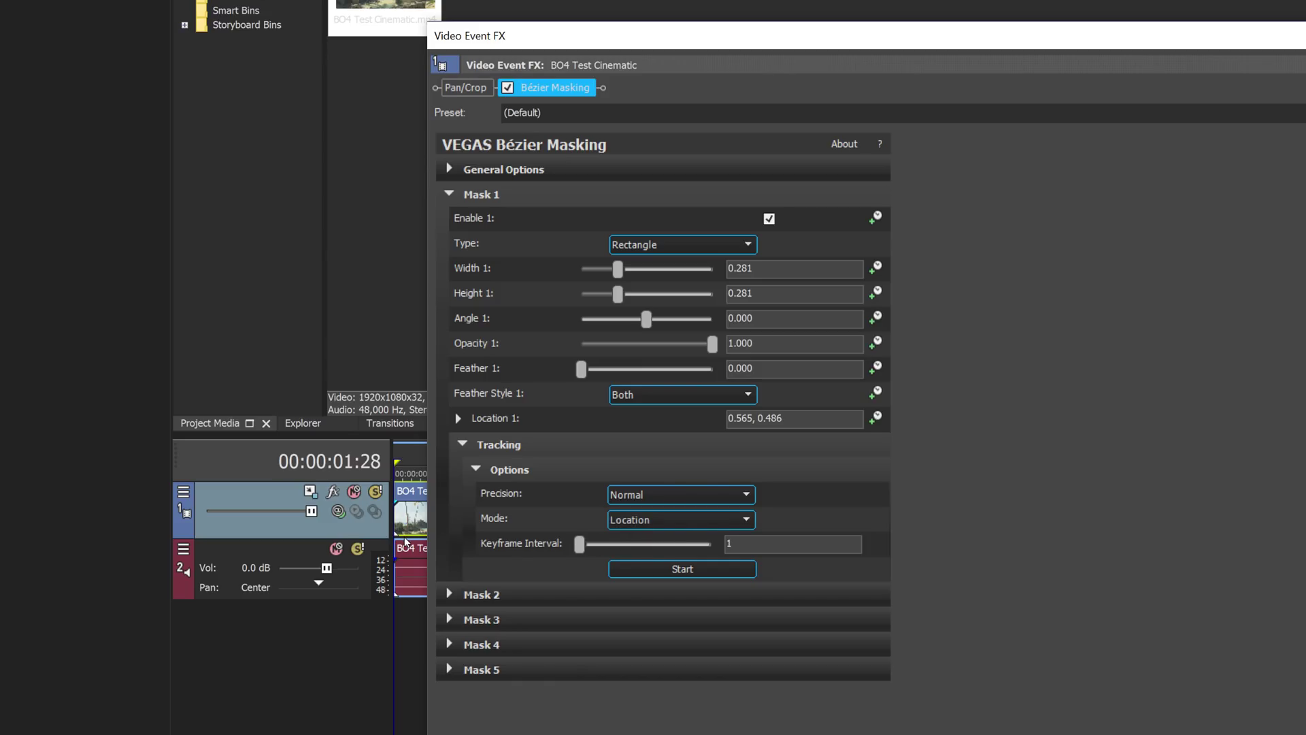
{"action": "left_click", "coordinate": [641, 494]}
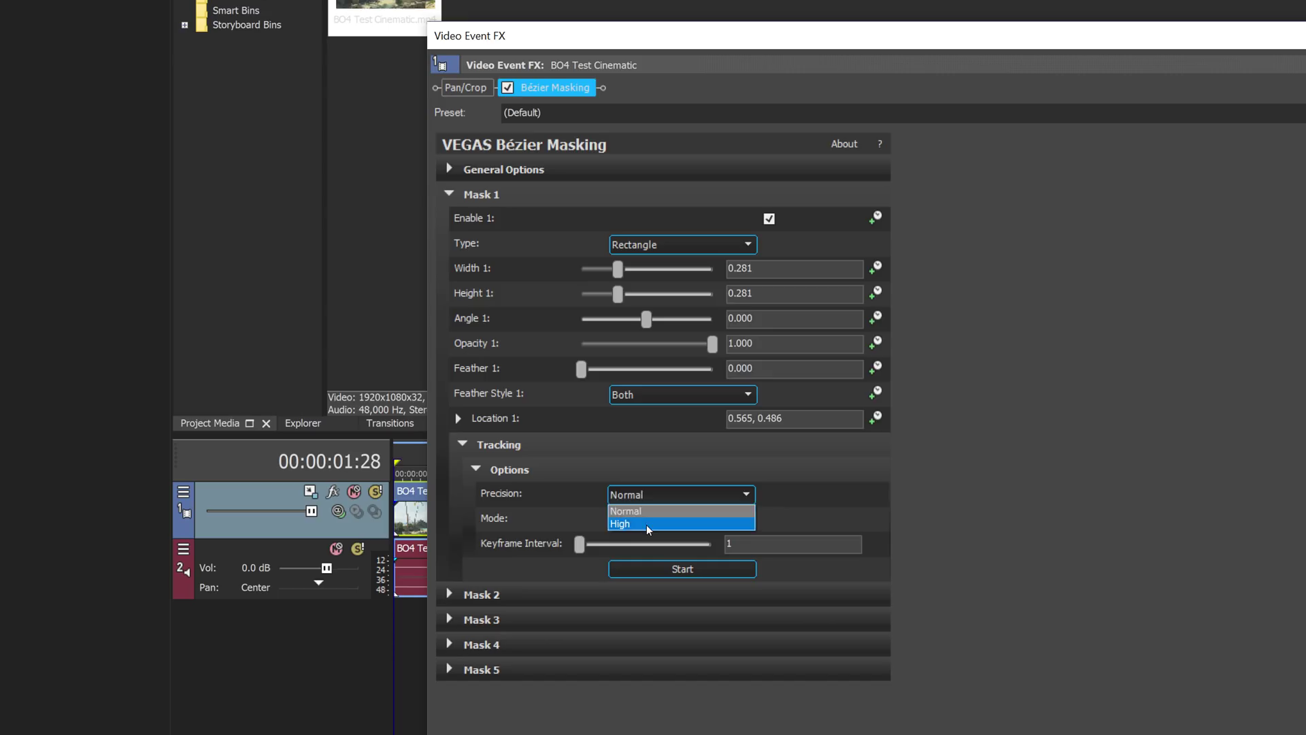
{"action": "left_click", "coordinate": [647, 524]}
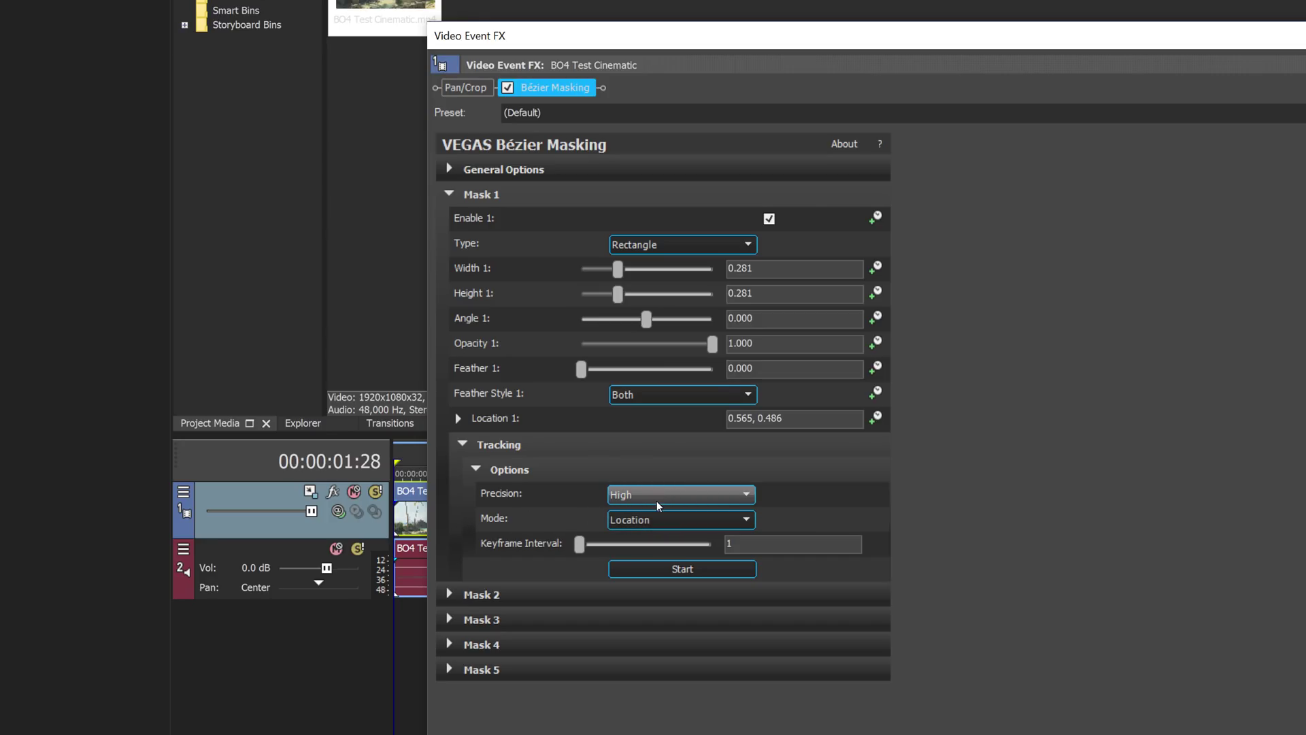
{"action": "left_click", "coordinate": [659, 520]}
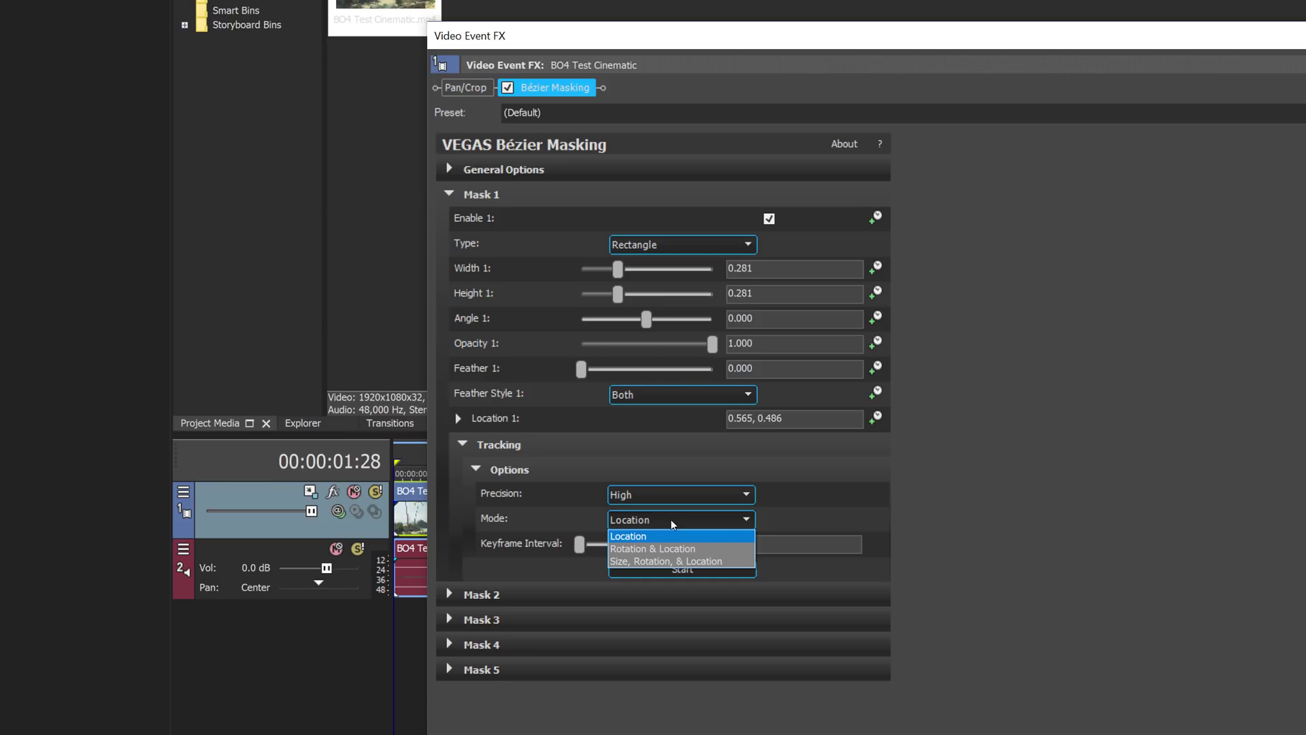
Step: Keep Location mode and motion-track Mask 1 from the clip's start, creating location keyframes
{"action": "left_click", "coordinate": [621, 535]}
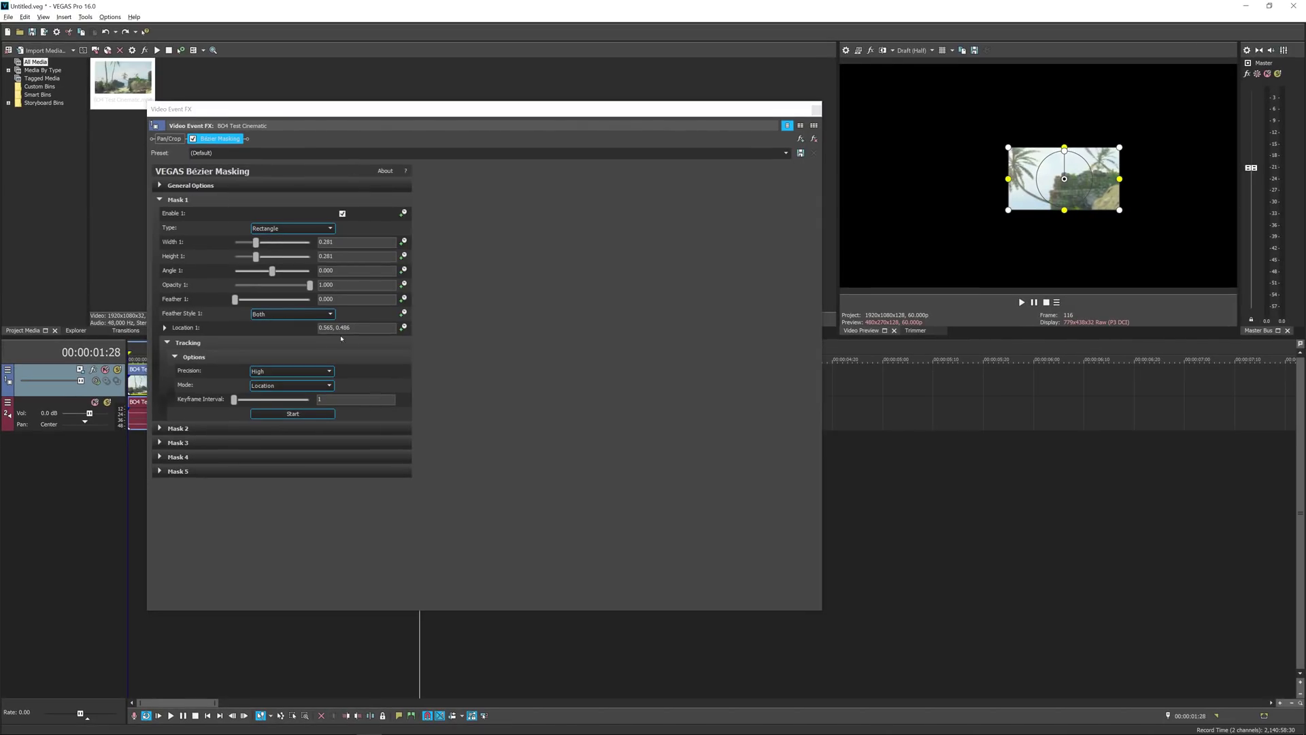
{"action": "left_click_drag", "start_coordinate": [327, 117], "coordinate": [646, 124]}
{"action": "left_click", "coordinate": [129, 382]}
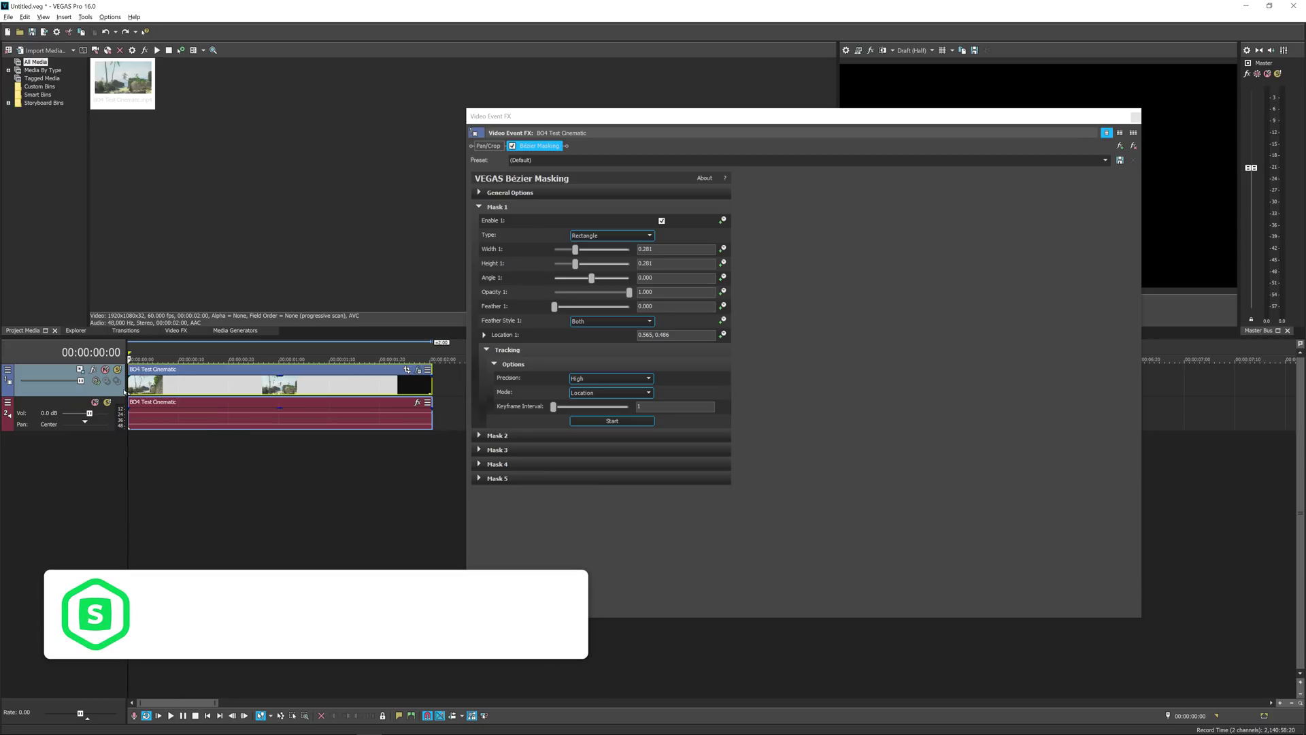
{"action": "left_click_drag", "start_coordinate": [670, 108], "coordinate": [430, 97]}
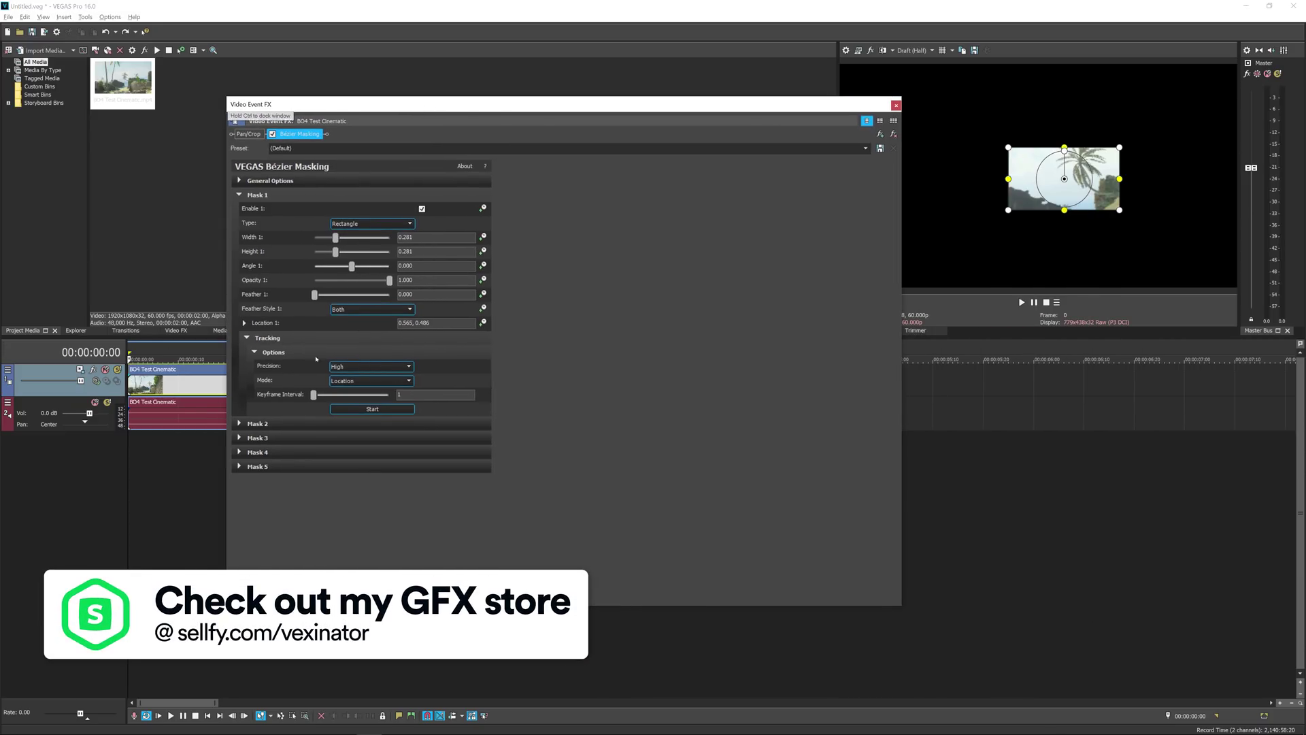
{"action": "left_click", "coordinate": [373, 409]}
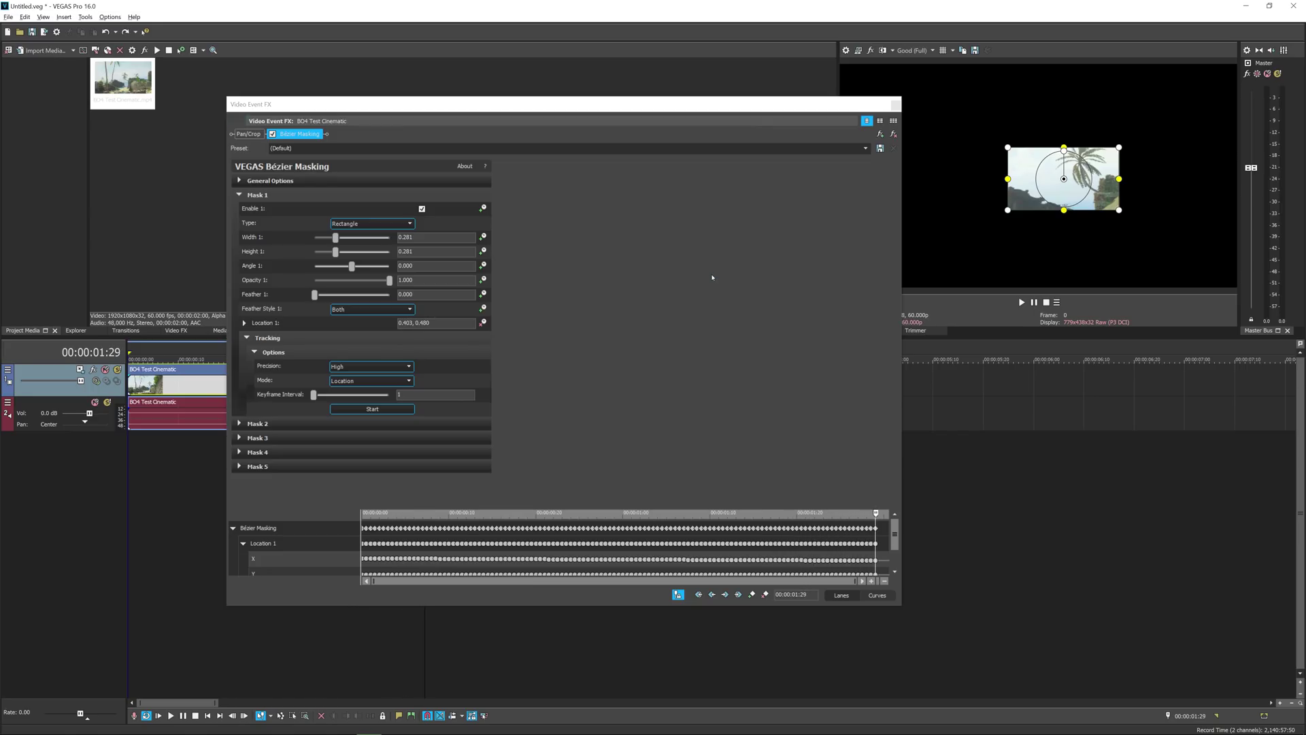
Step: Close the Bézier Masking window and play the tracked clip from the start
{"action": "left_click", "coordinate": [895, 106]}
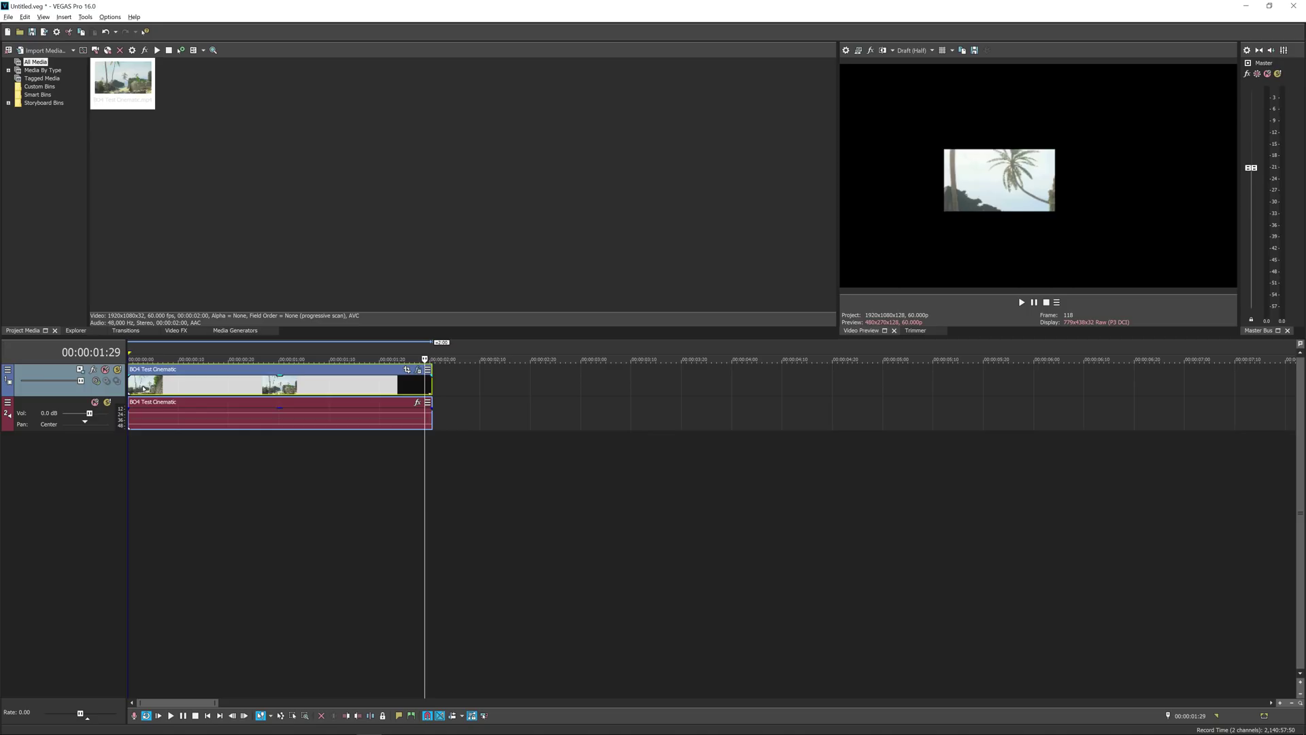
{"action": "key", "text": "ctrl+Home"}
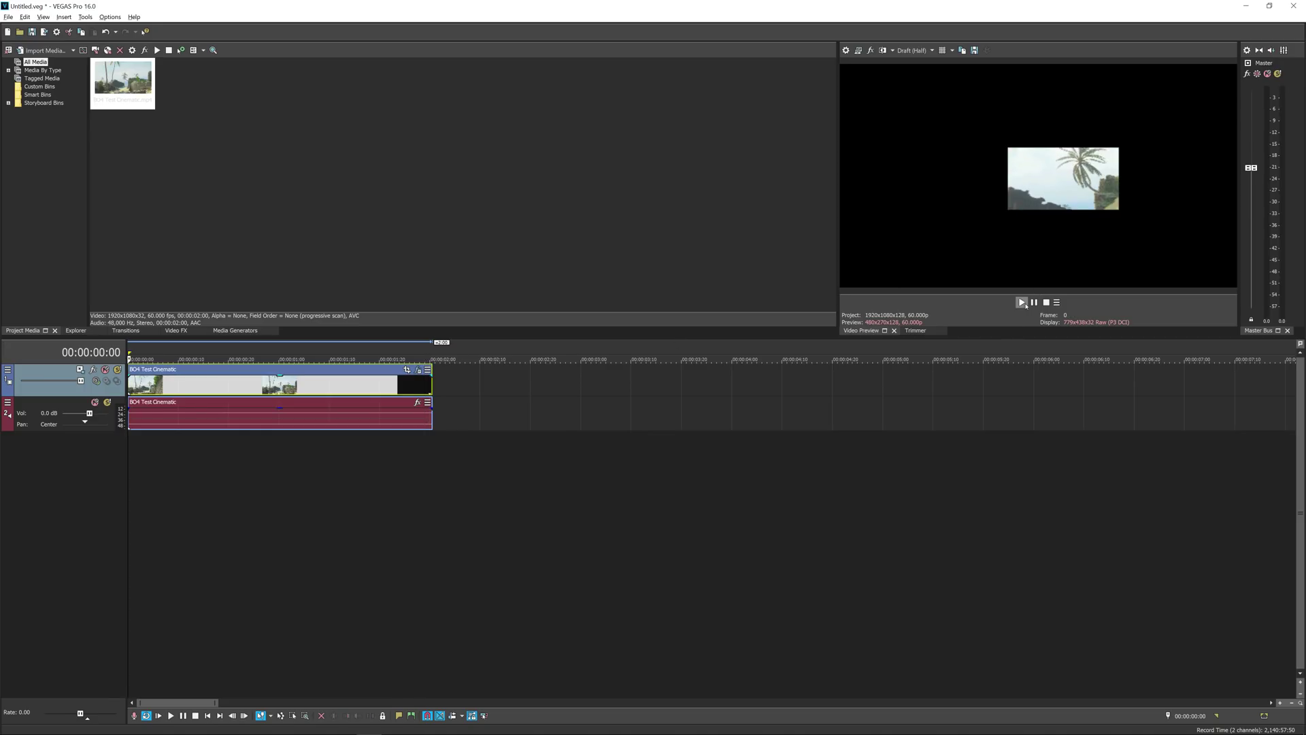
{"action": "left_click", "coordinate": [1021, 302]}
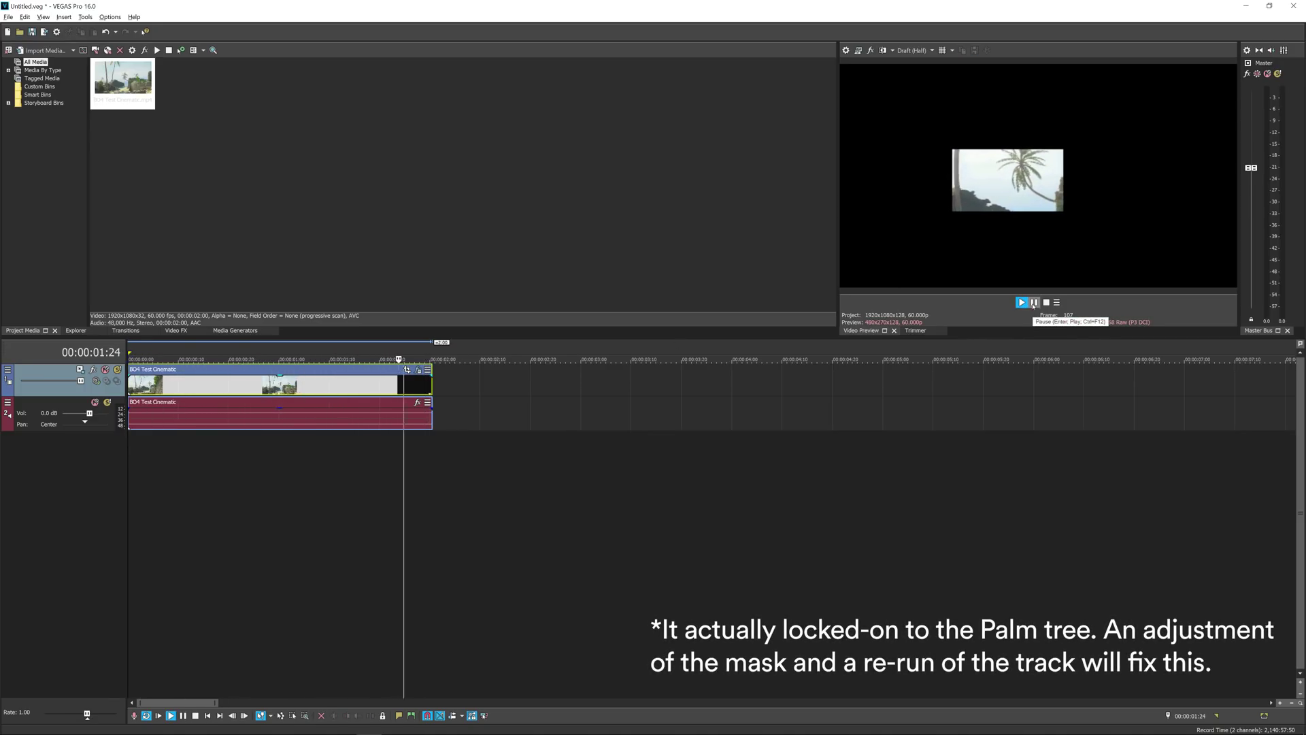
{"action": "left_click", "coordinate": [1033, 303]}
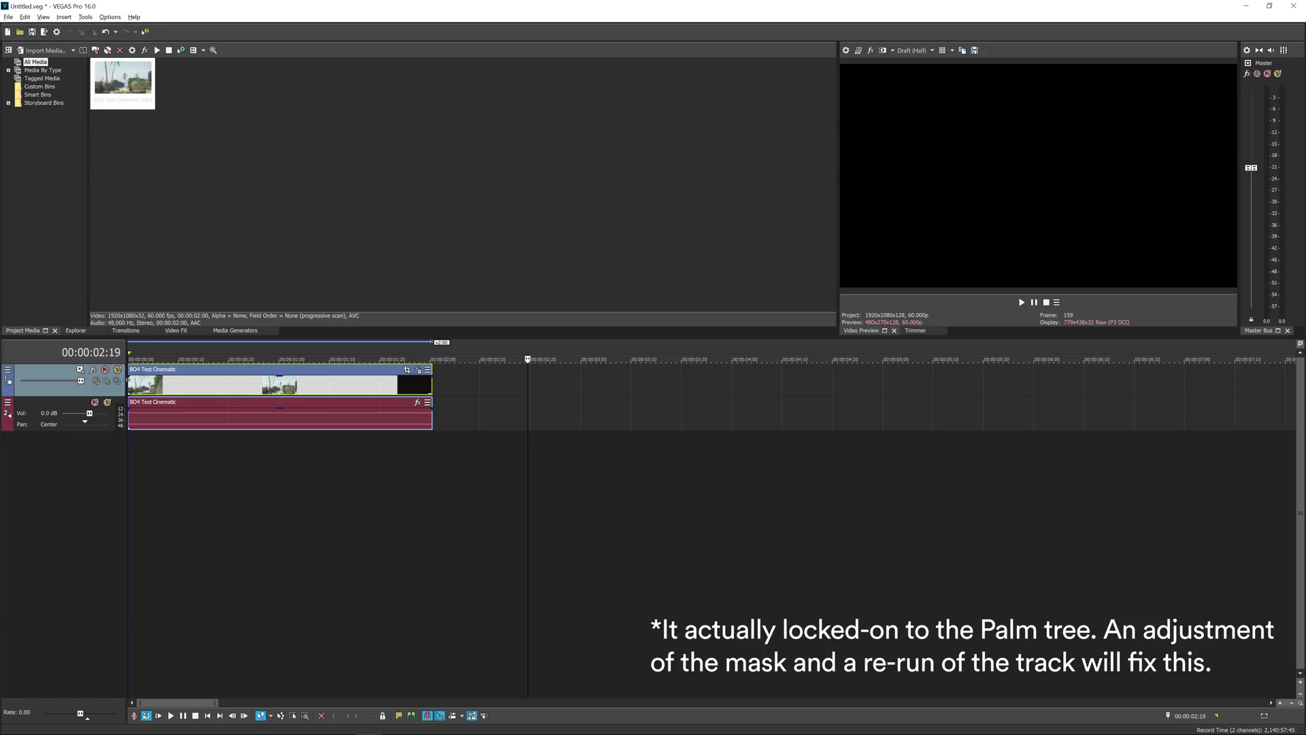
Step: Replay the tracked clip from the beginning, then return the playhead to the start
{"action": "key", "text": "ctrl+Home"}
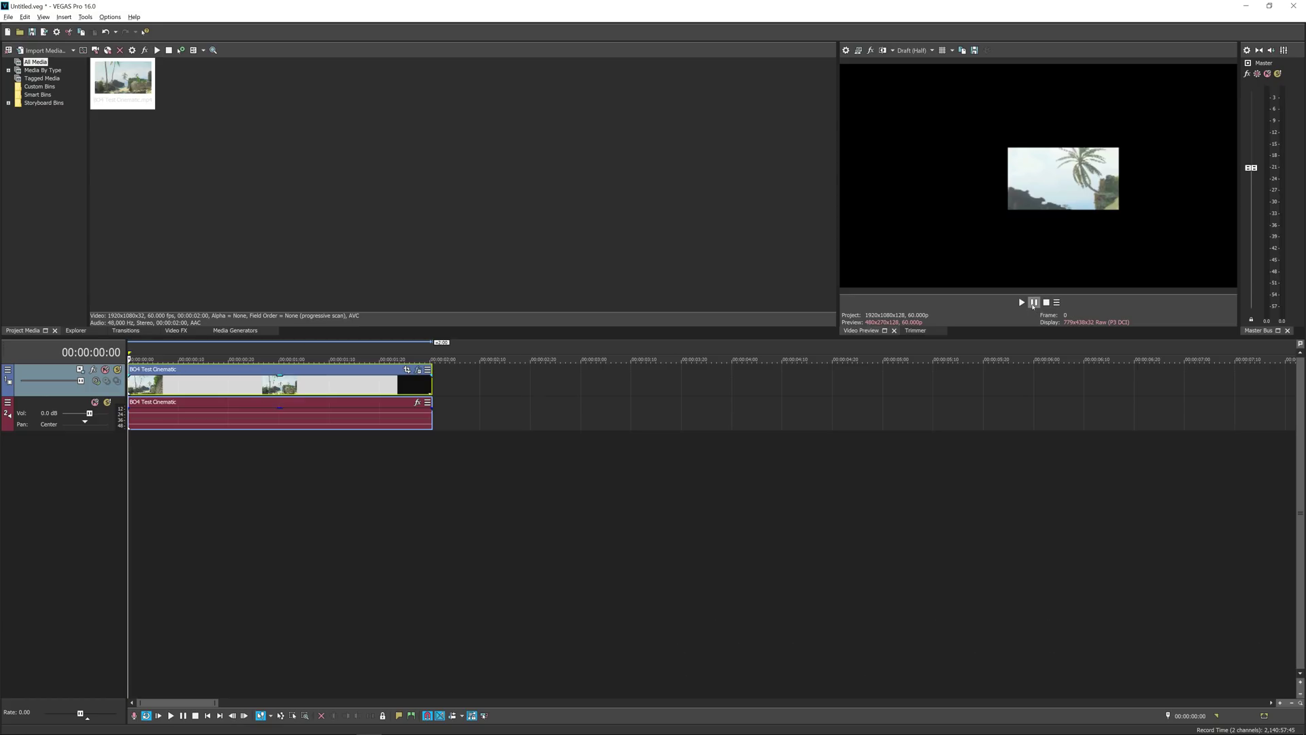
{"action": "left_click", "coordinate": [1021, 302]}
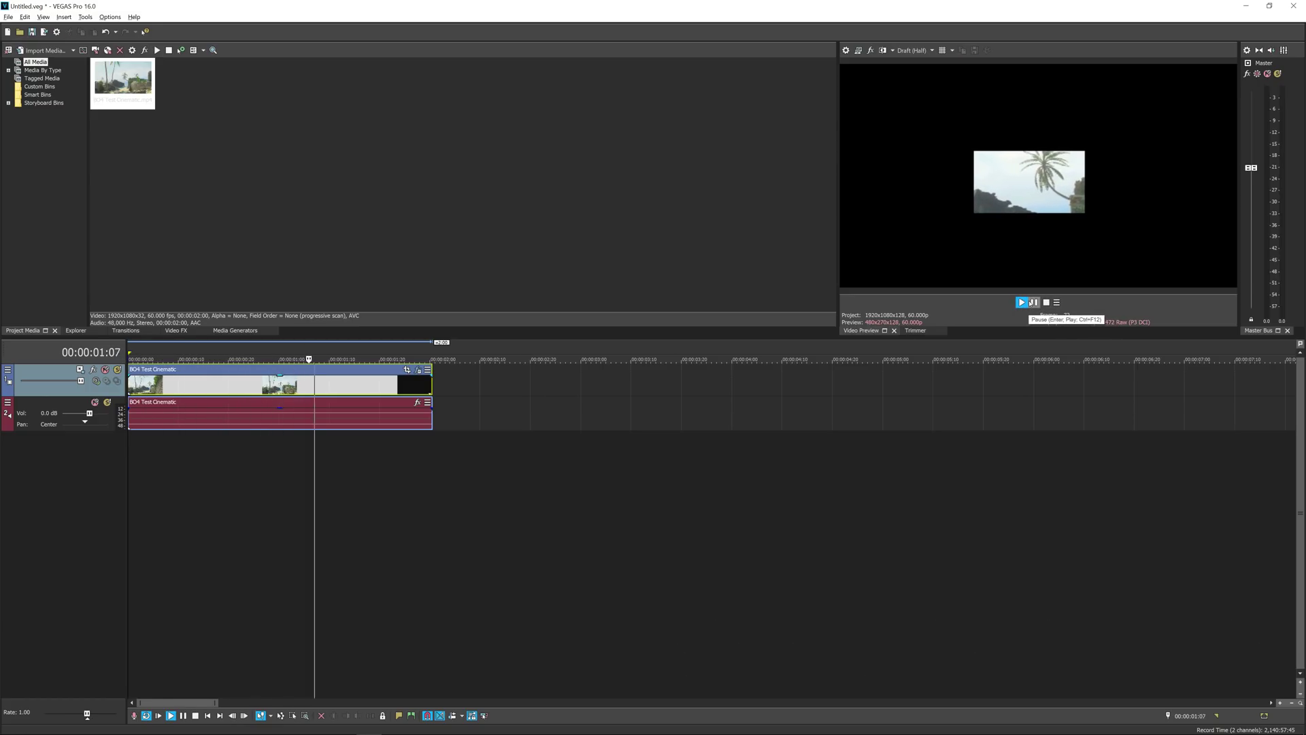
{"action": "left_click", "coordinate": [1034, 302]}
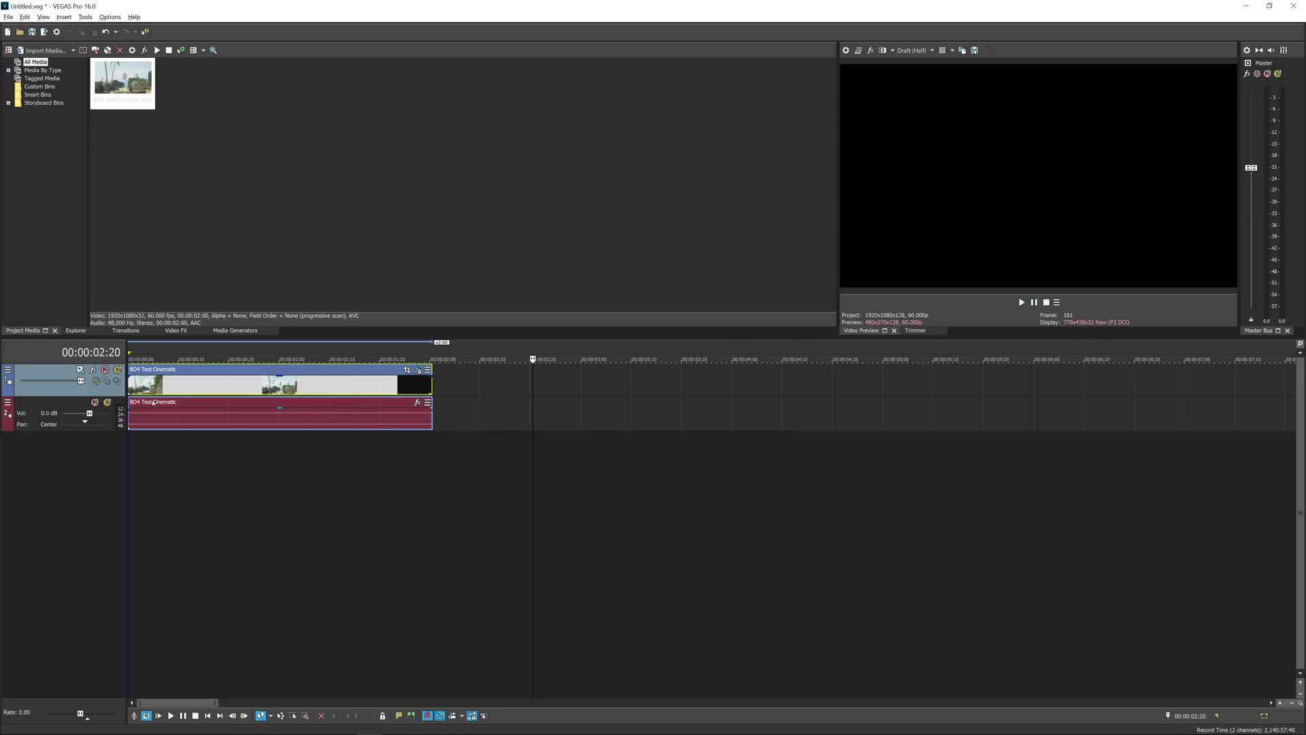
{"action": "left_click", "coordinate": [131, 384]}
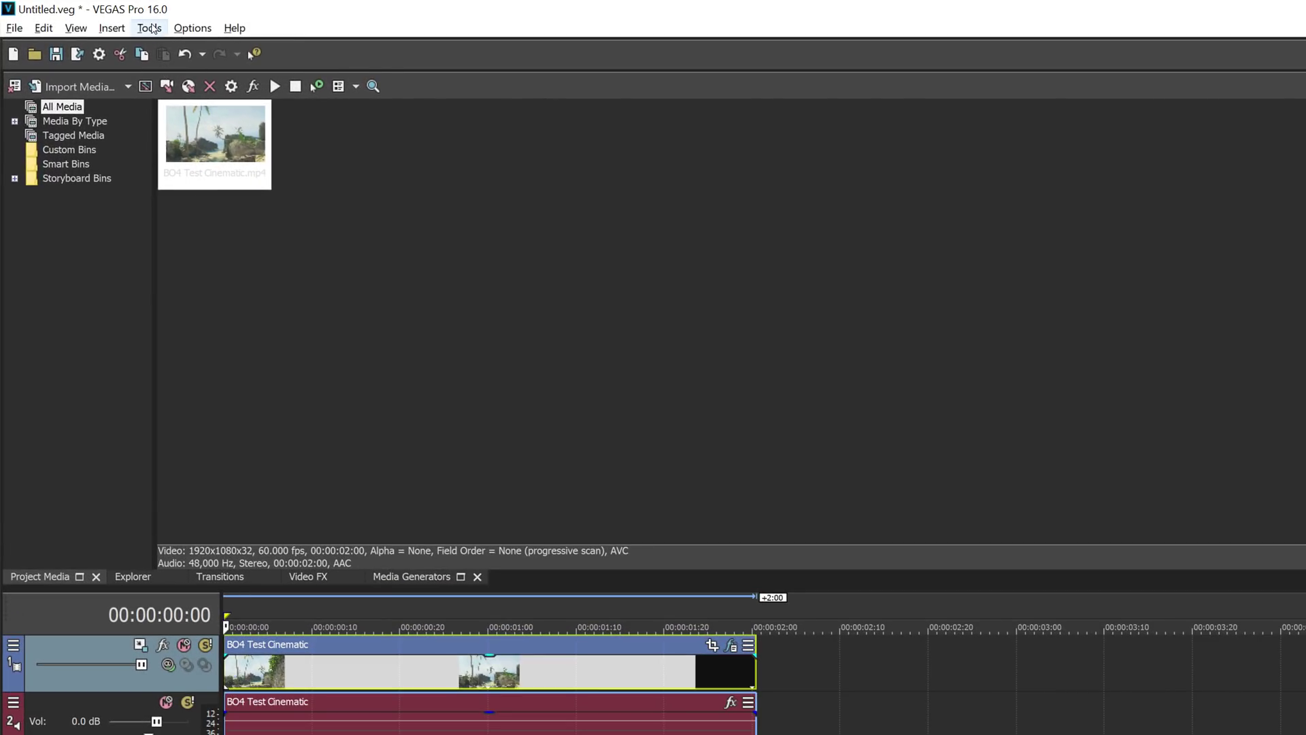
Step: Run the Add Text To Motion Track script with zero offsets and select the Placeholder text in its settings
{"action": "left_click", "coordinate": [151, 28]}
{"action": "mouse_move", "coordinate": [292, 341]}
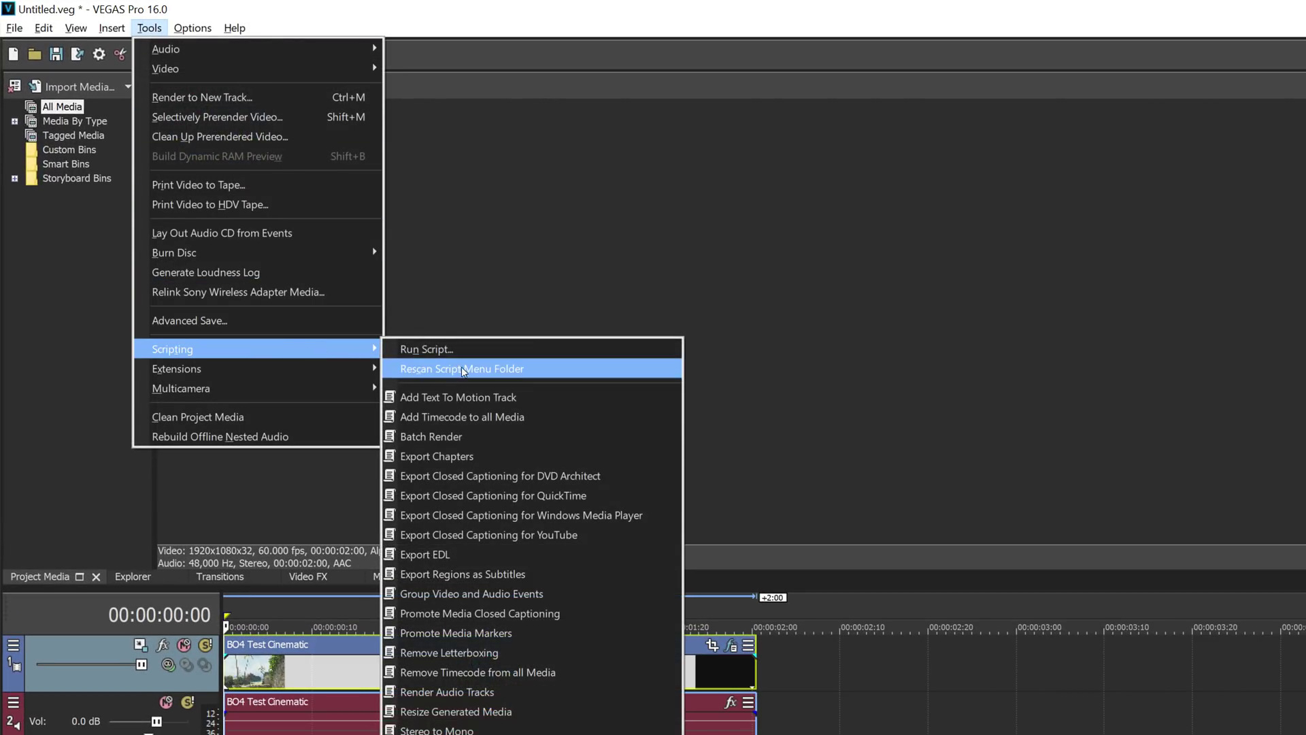
{"action": "left_click", "coordinate": [443, 397]}
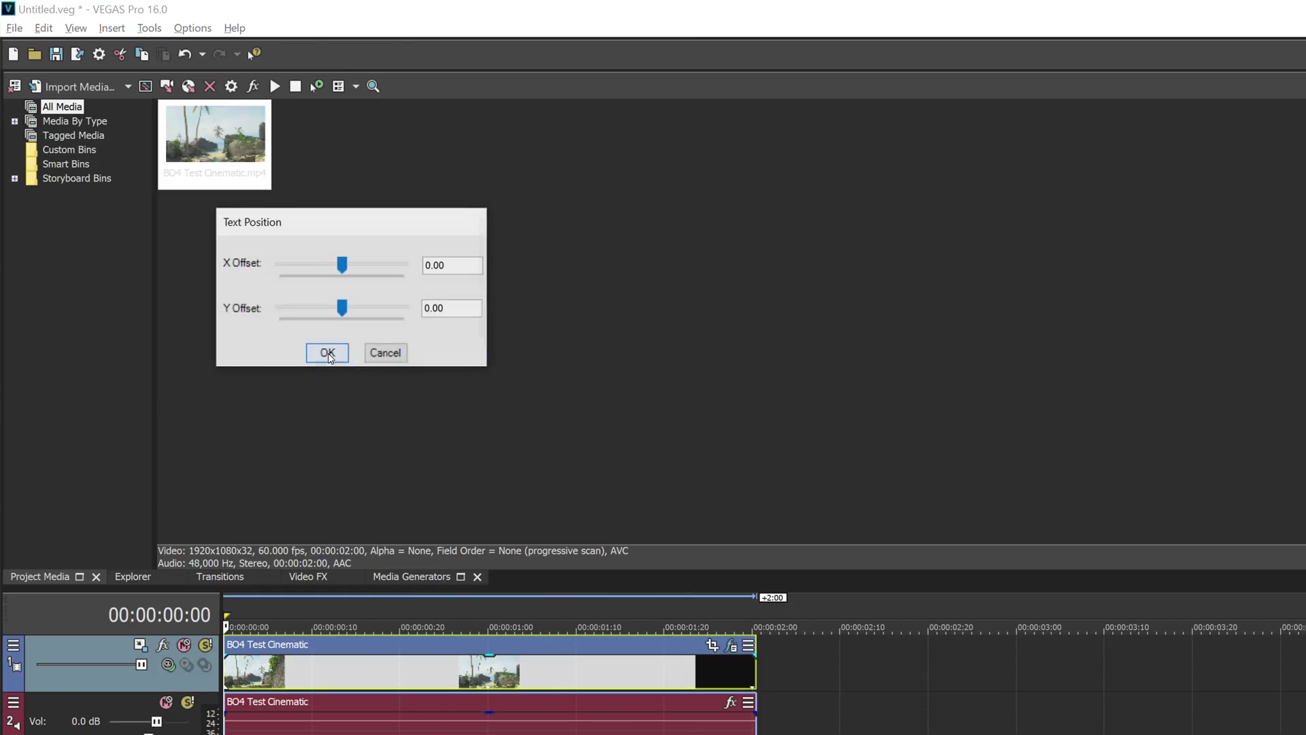
{"action": "left_click", "coordinate": [327, 353]}
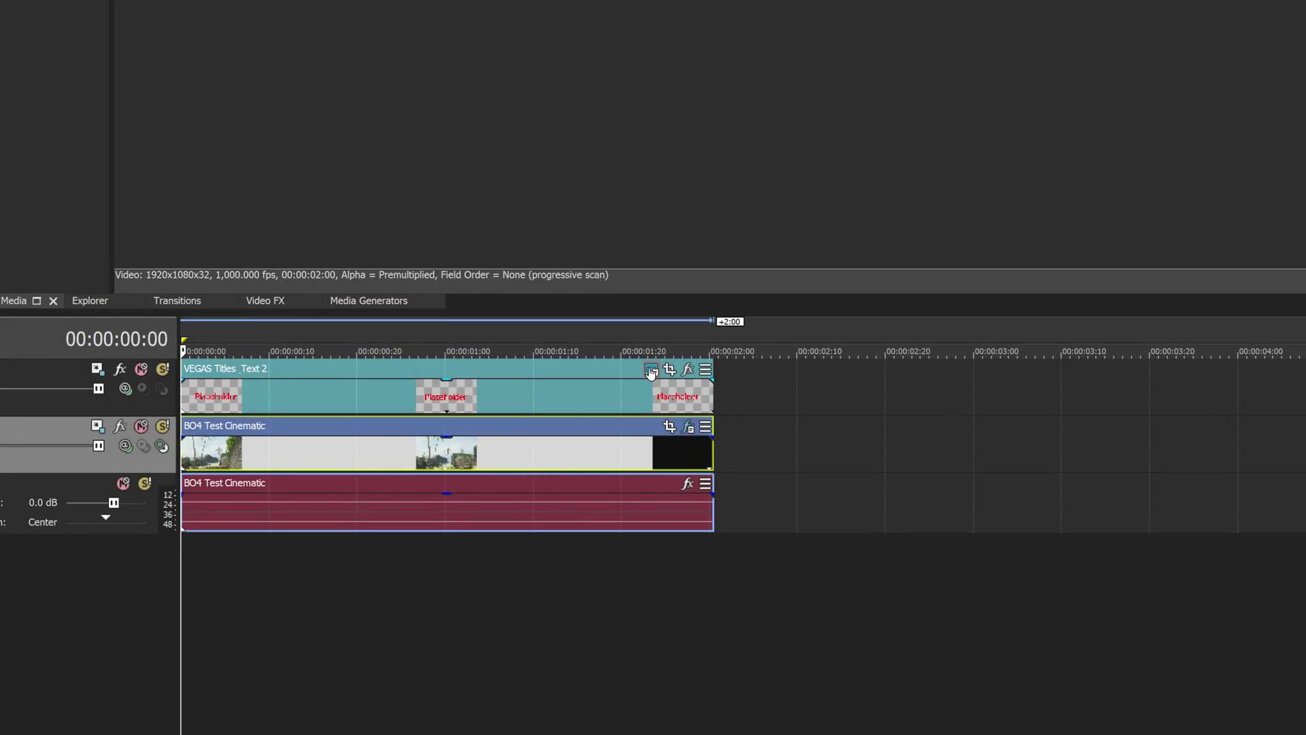
{"action": "left_click", "coordinate": [651, 372]}
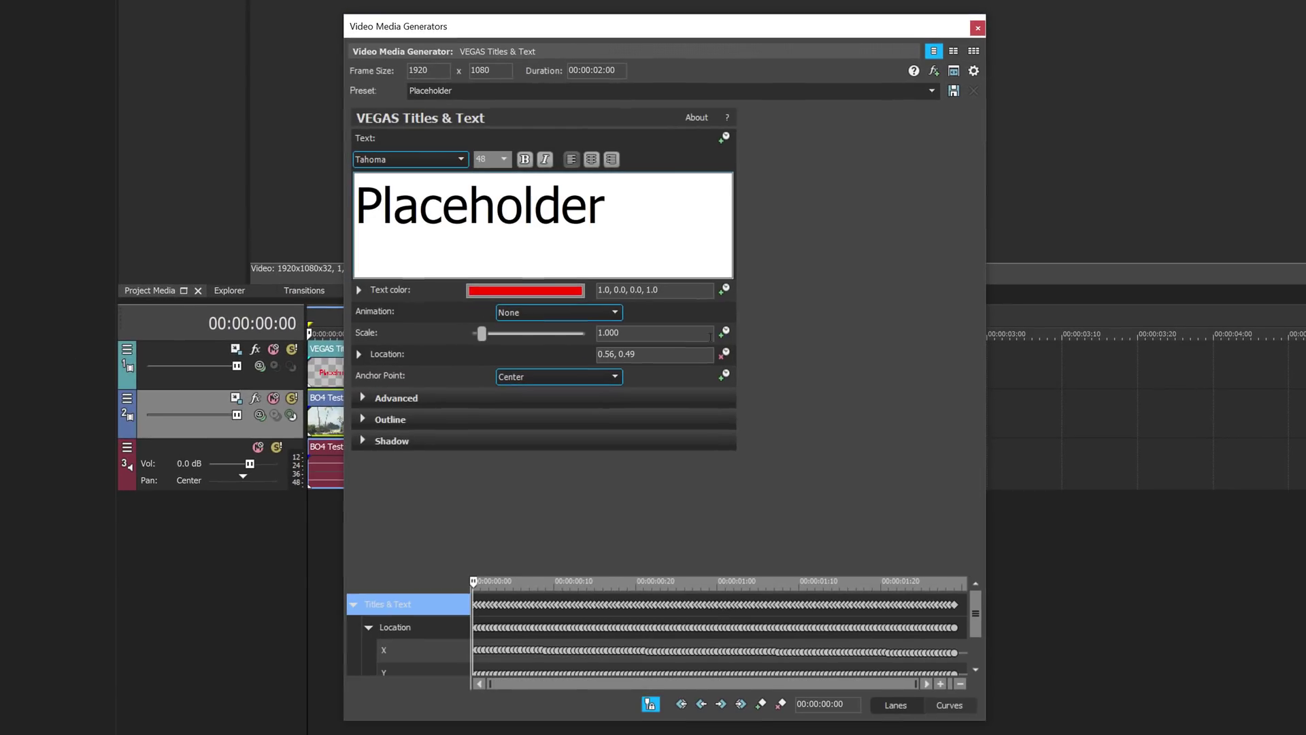
{"action": "double_click", "coordinate": [617, 203]}
Step: Change the Placeholder title's font from Tahoma to Bebas
{"action": "left_click", "coordinate": [399, 160]}
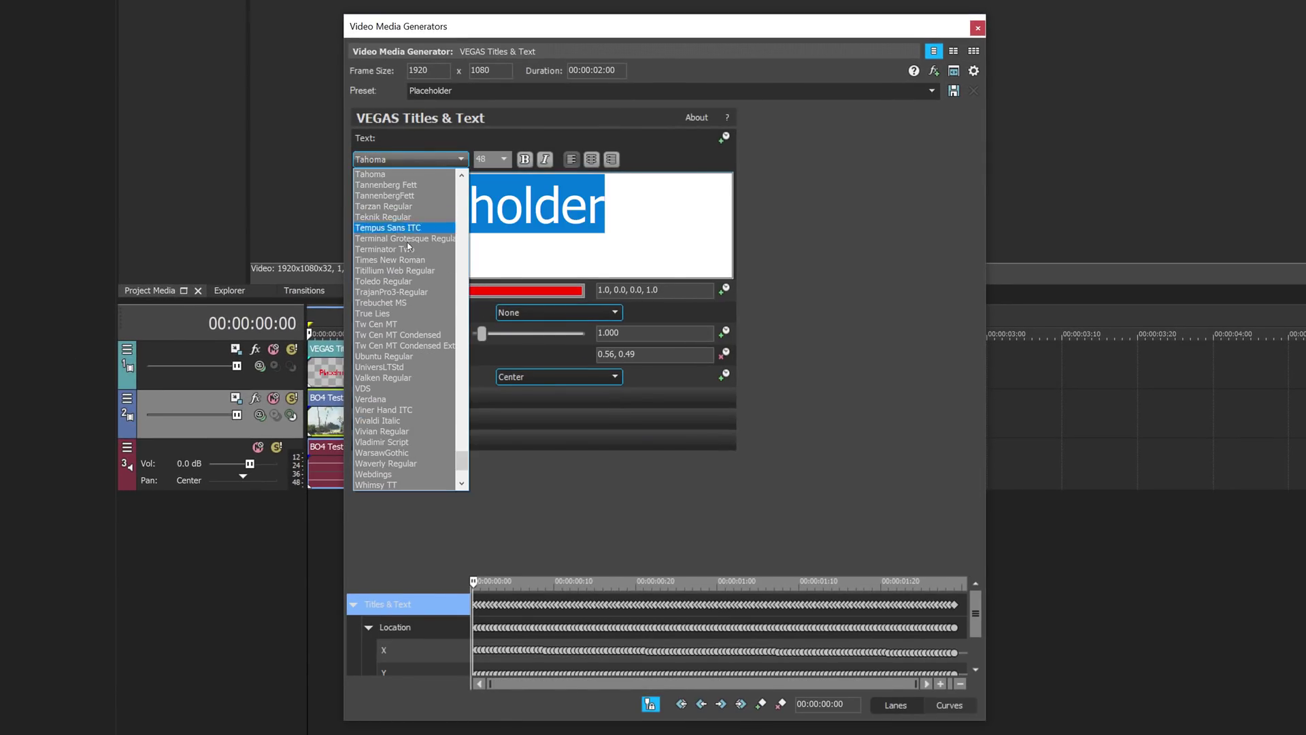
{"action": "scroll", "coordinate": [439, 296], "scroll_direction": "up", "scroll_amount": 20}
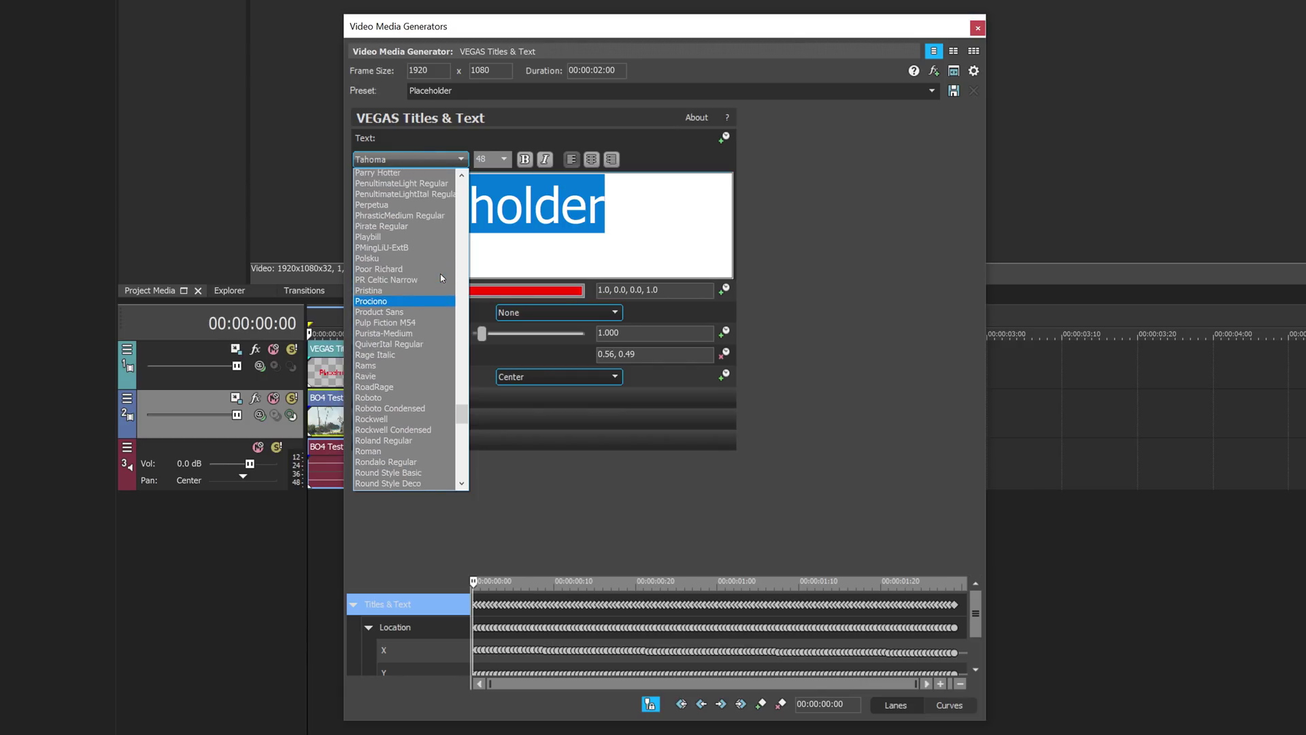
{"action": "scroll", "coordinate": [436, 273], "scroll_direction": "up", "scroll_amount": 20}
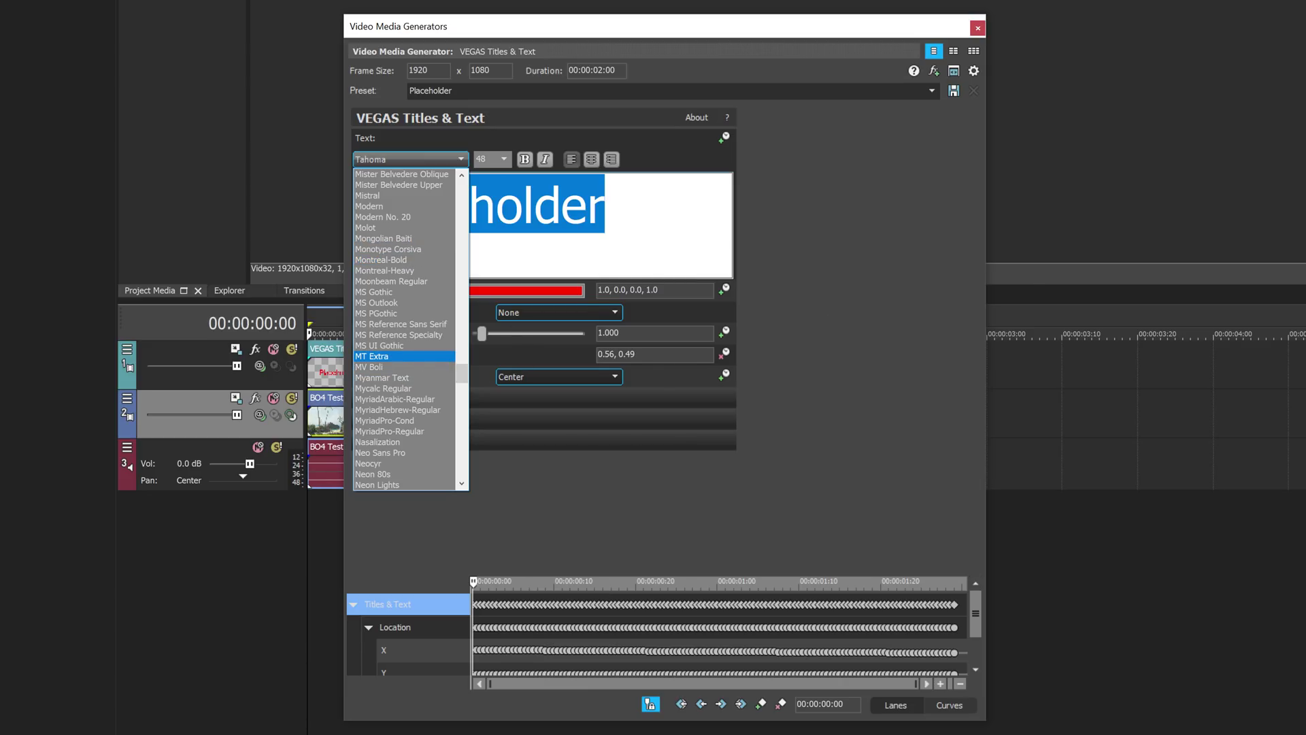
{"action": "scroll", "coordinate": [421, 272], "scroll_direction": "up", "scroll_amount": 15}
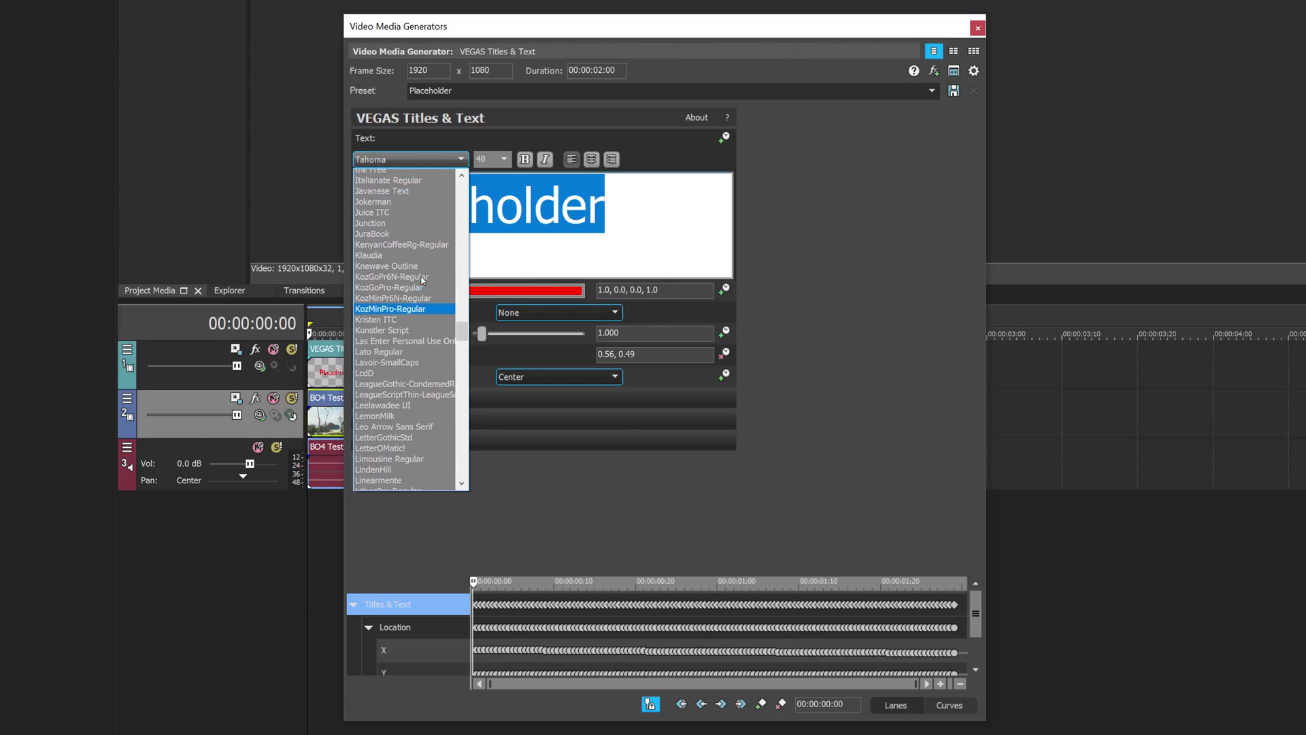
{"action": "scroll", "coordinate": [422, 278], "scroll_direction": "up", "scroll_amount": 20}
{"action": "scroll", "coordinate": [422, 281], "scroll_direction": "up", "scroll_amount": 20}
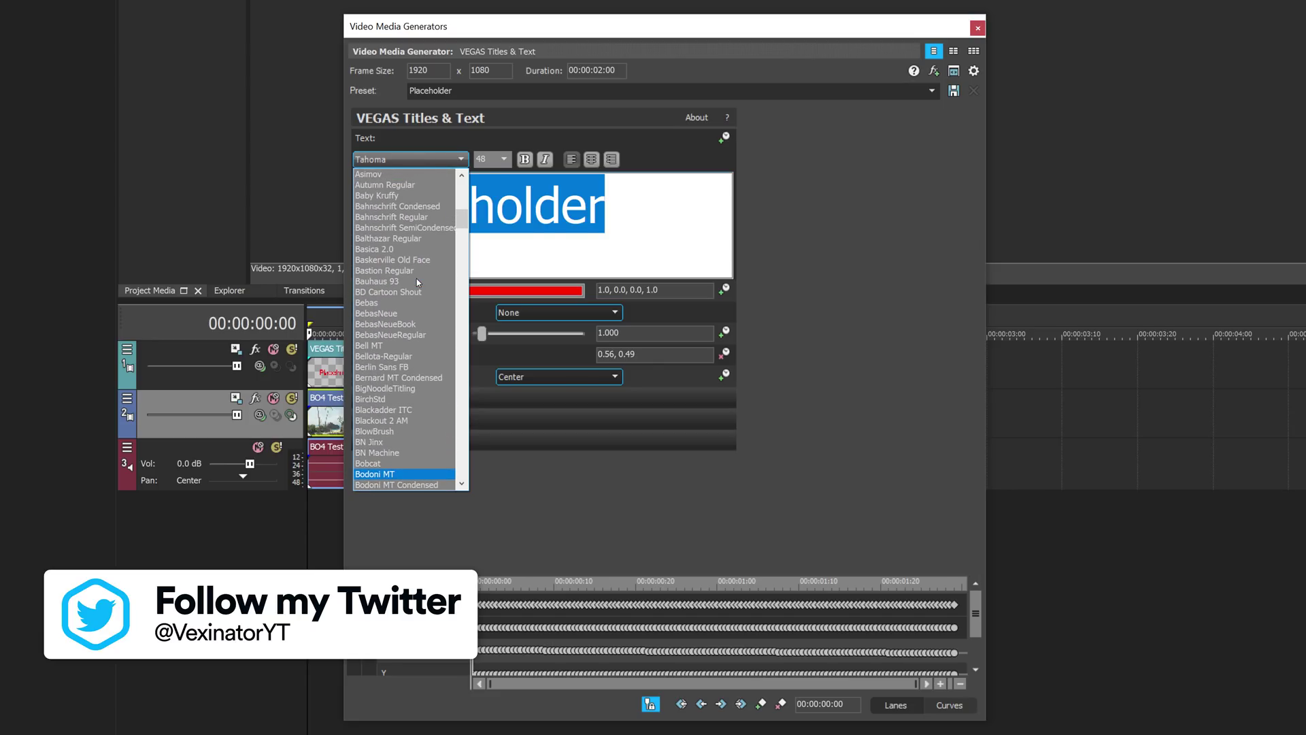
{"action": "left_click", "coordinate": [374, 303]}
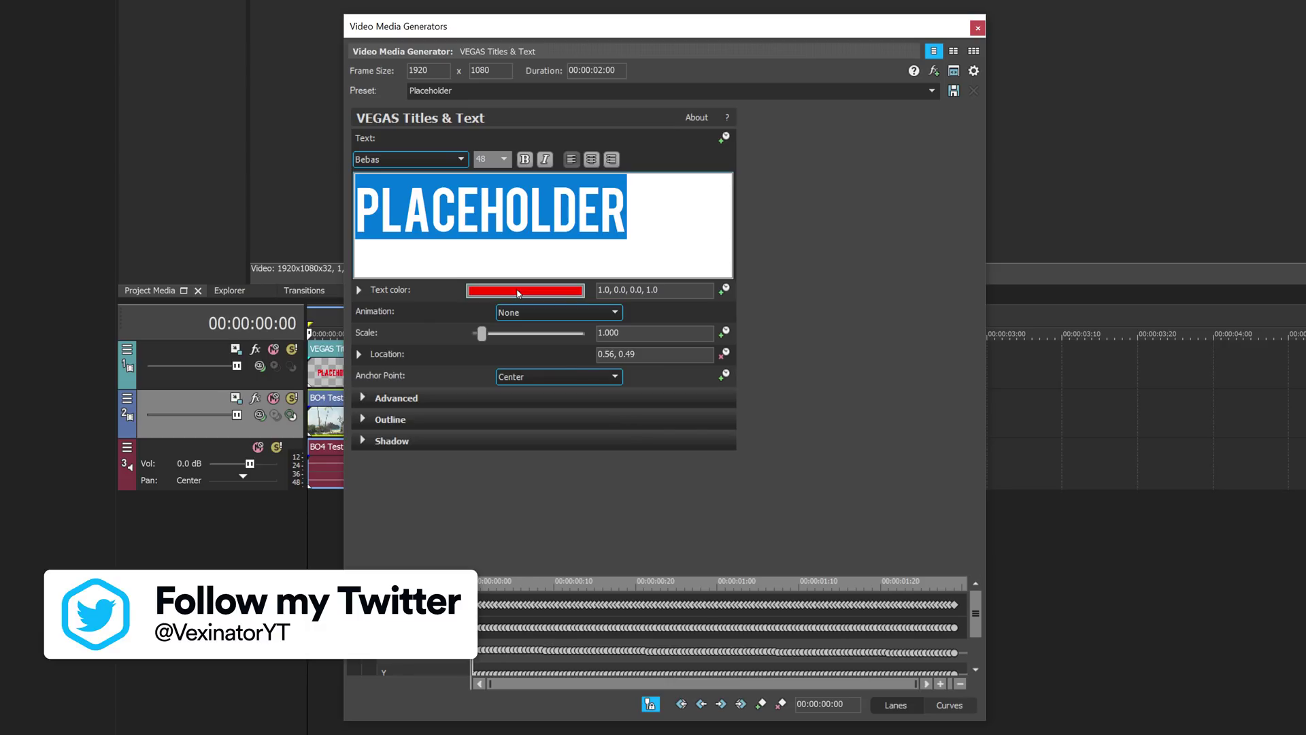
Step: Set the title's text colour to near-white (0.98, 0.96, 0.96, 1.0) in HSV mode
{"action": "left_click", "coordinate": [537, 290]}
{"action": "left_click", "coordinate": [412, 310]}
{"action": "left_click", "coordinate": [401, 325]}
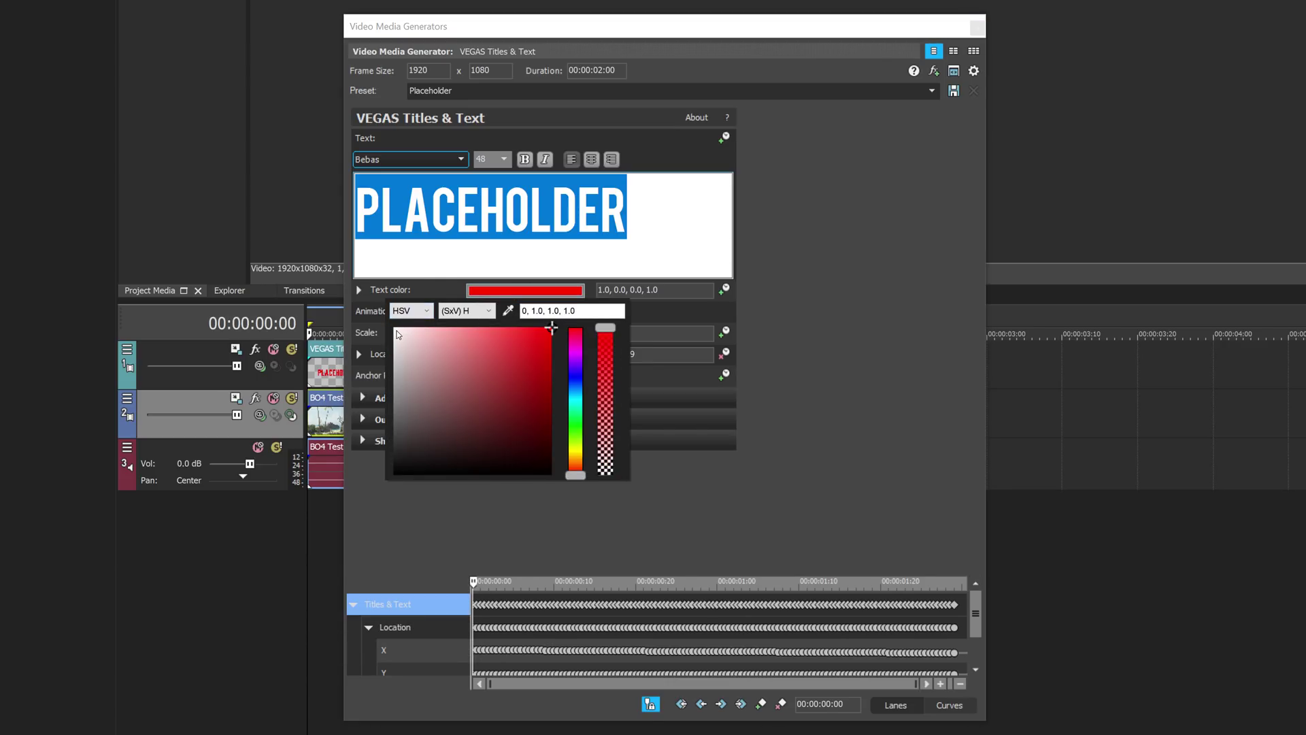
{"action": "left_click", "coordinate": [394, 331]}
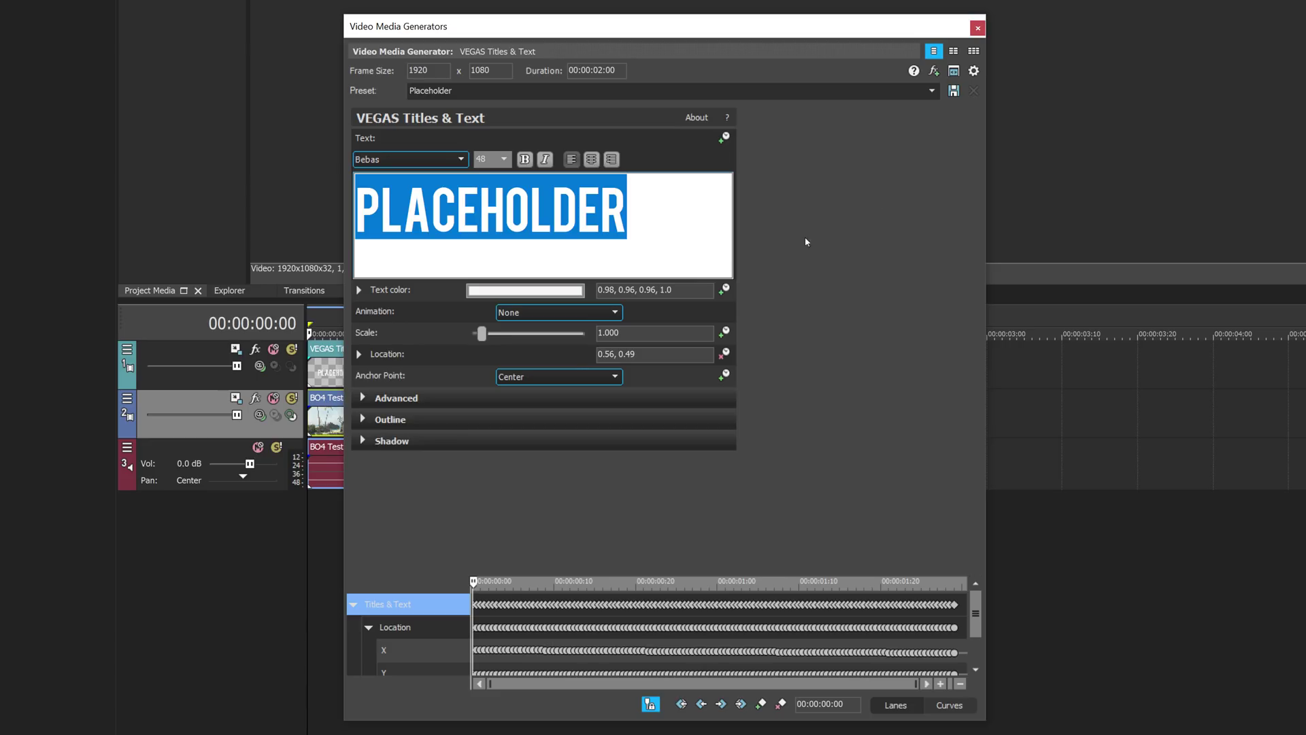
Step: Enable the title's drop shadow and set its X and Y offsets to 0.100
{"action": "left_click", "coordinate": [365, 440]}
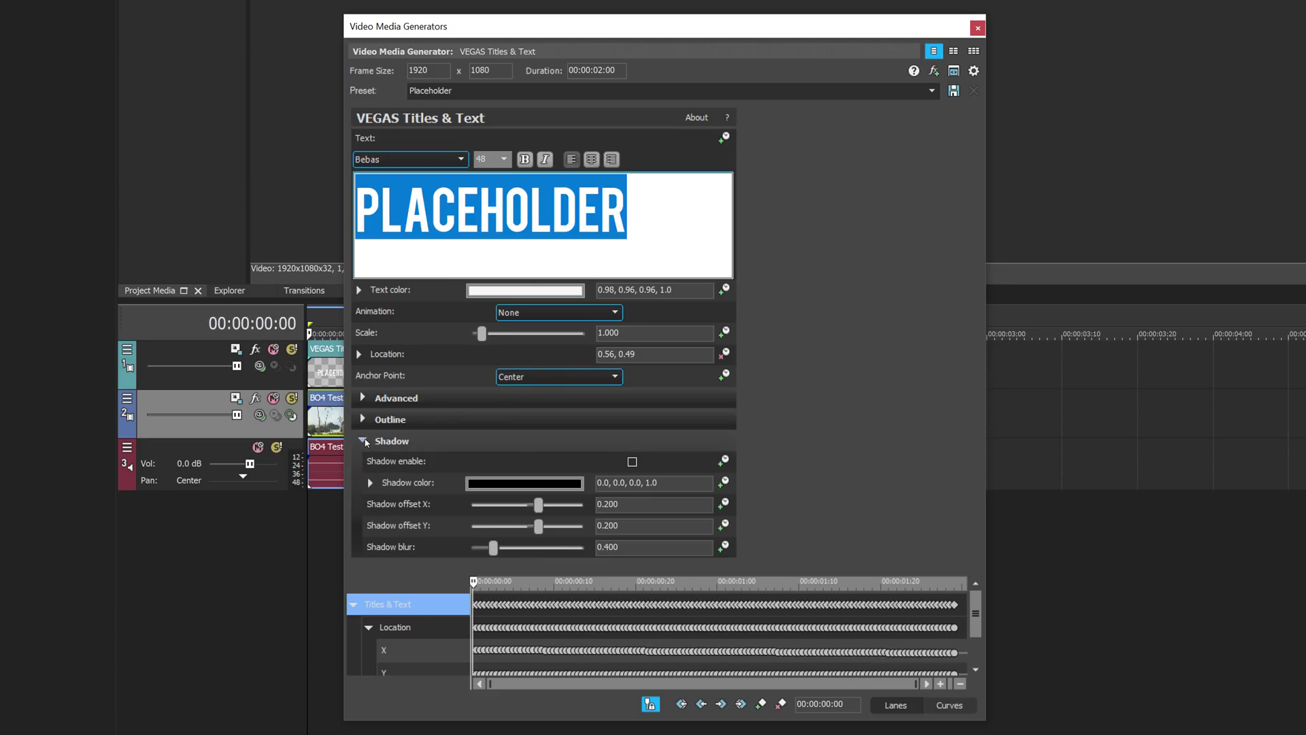
{"action": "left_click", "coordinate": [632, 461]}
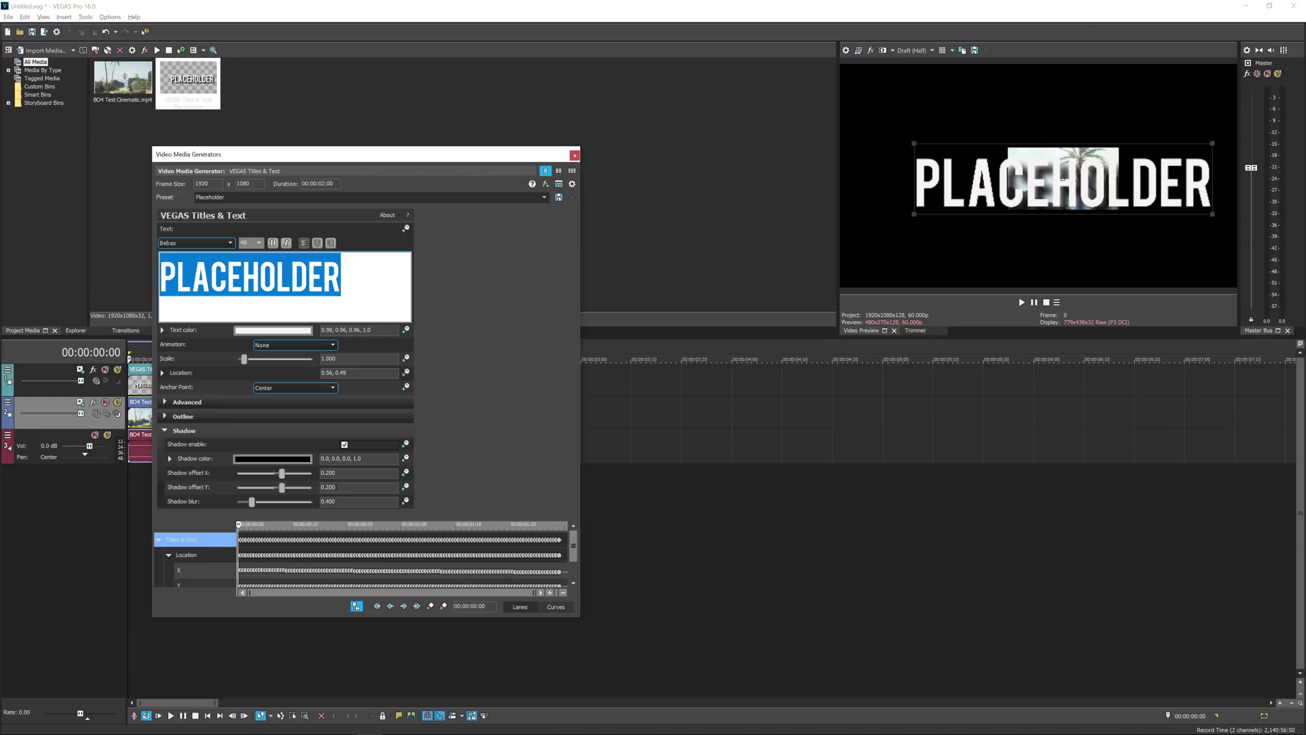
{"action": "left_click", "coordinate": [343, 474]}
{"action": "key", "text": "BackSpace"}
{"action": "left_click", "coordinate": [356, 487]}
{"action": "type", "text": ".1"}
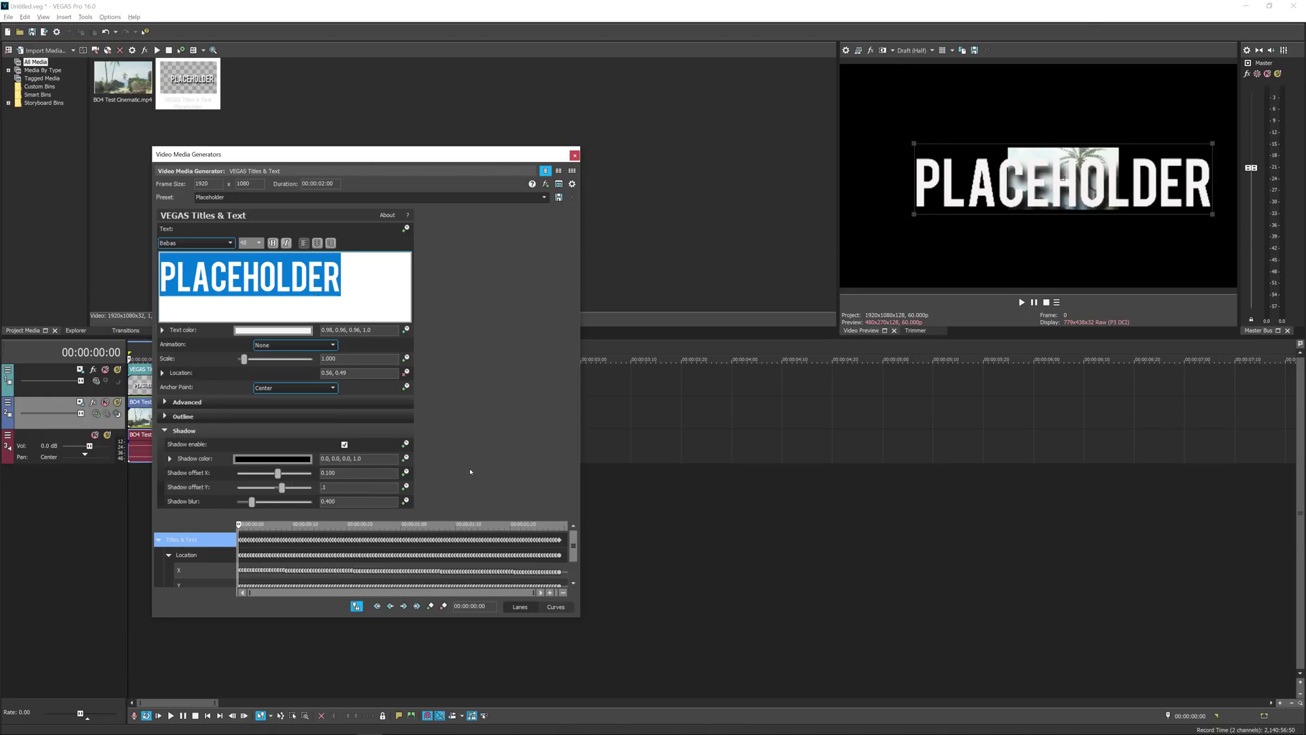
Step: Set the shadow blur to 0.600
{"action": "left_click_drag", "start_coordinate": [251, 504], "coordinate": [262, 505]}
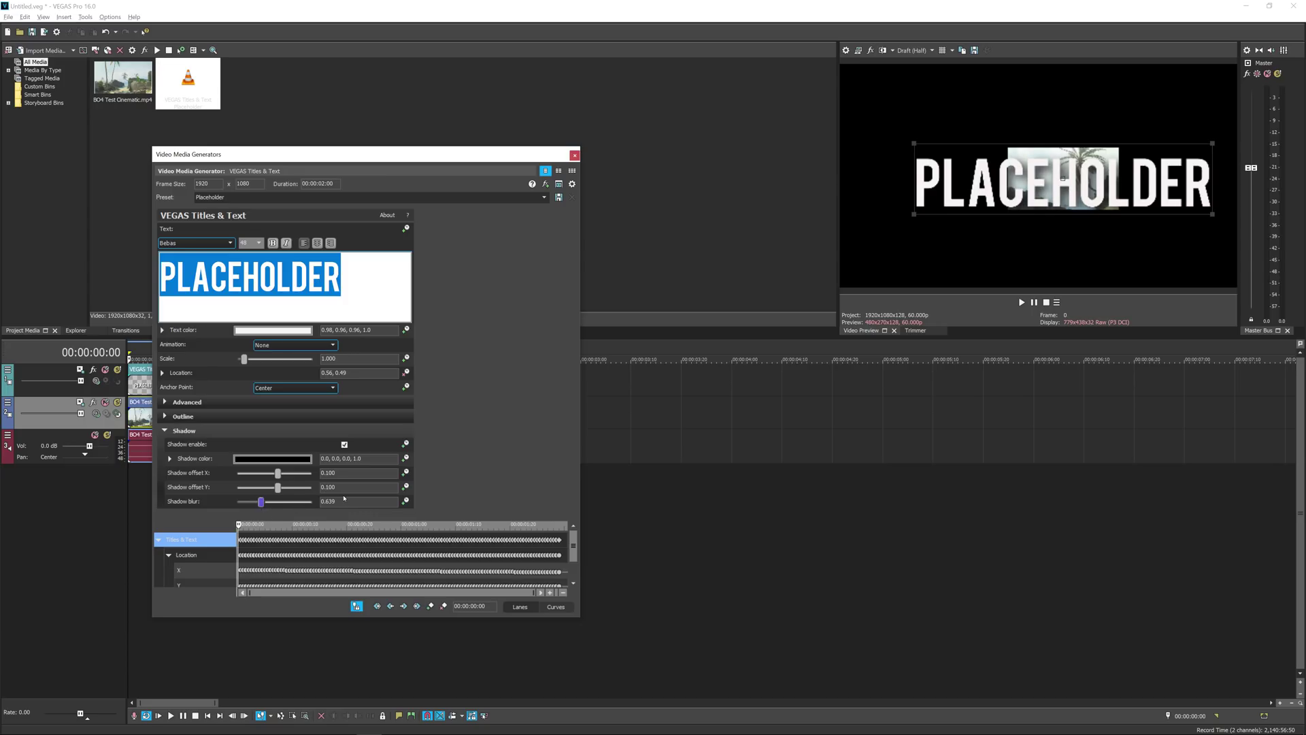
{"action": "double_click", "coordinate": [344, 501]}
{"action": "type", "text": ".6"}
{"action": "key", "text": "Return"}
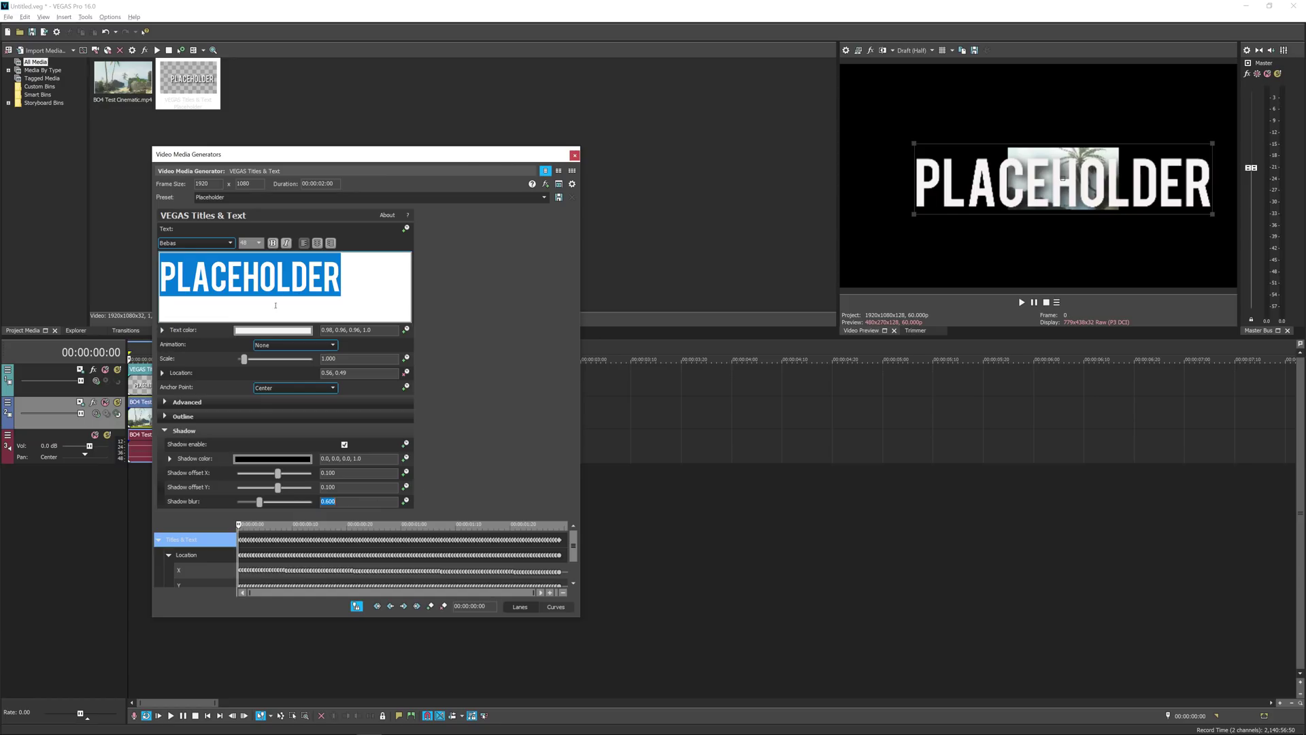
{"action": "left_click", "coordinate": [259, 244]}
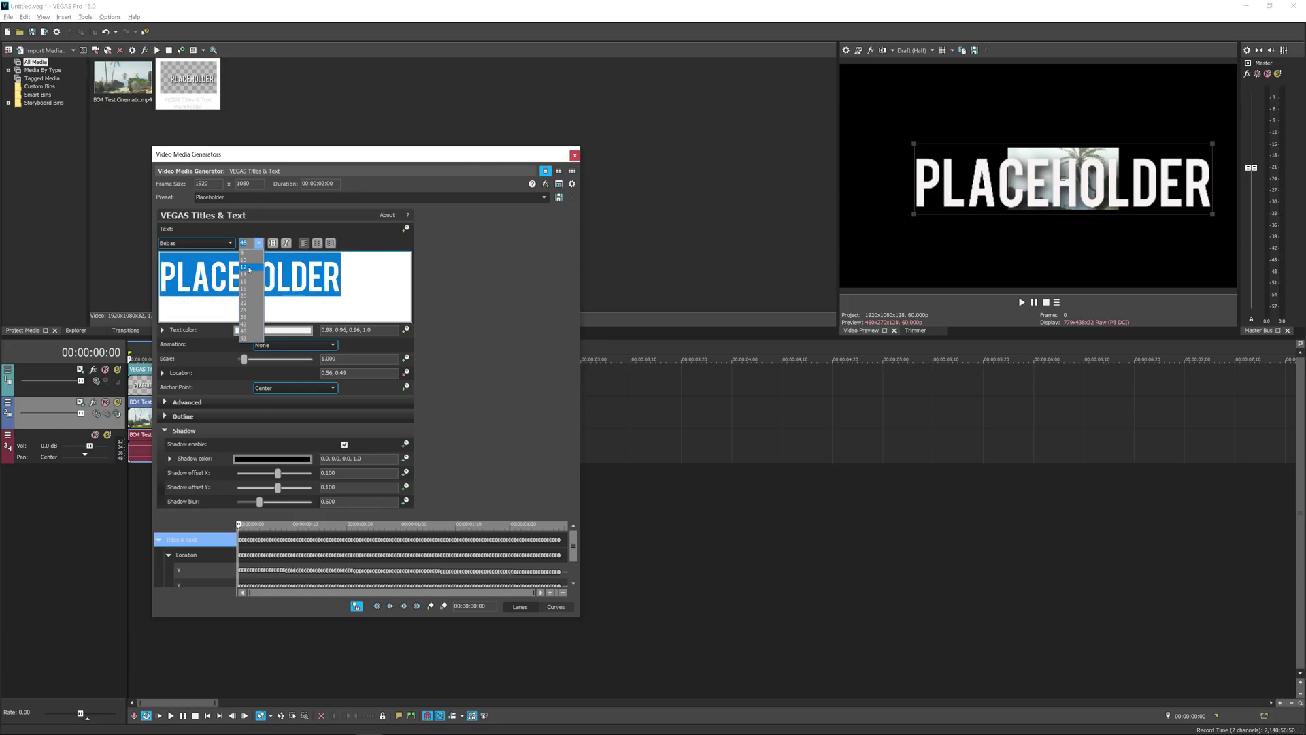
Step: Set the font size to 12 and replace the PLACEHOLDER wording with TEXT
{"action": "left_click", "coordinate": [248, 268]}
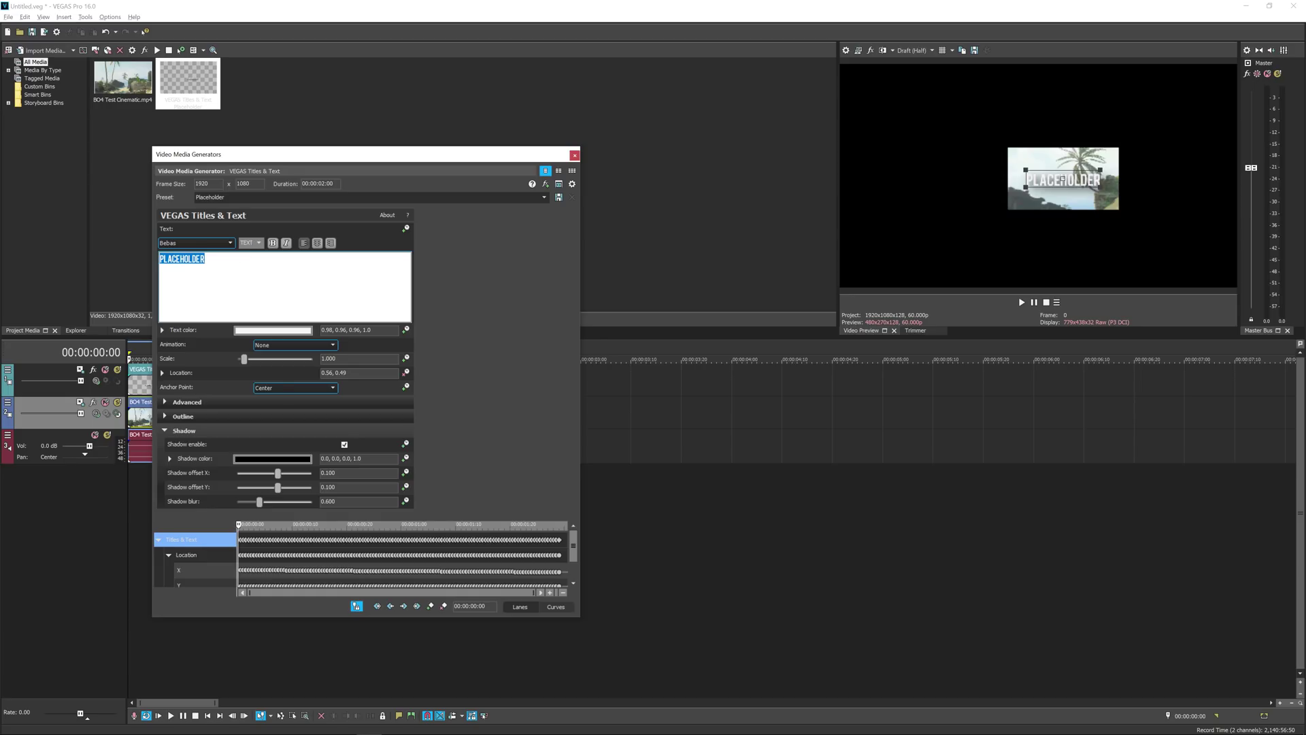
{"action": "left_click", "coordinate": [246, 243]}
{"action": "left_click", "coordinate": [226, 264]}
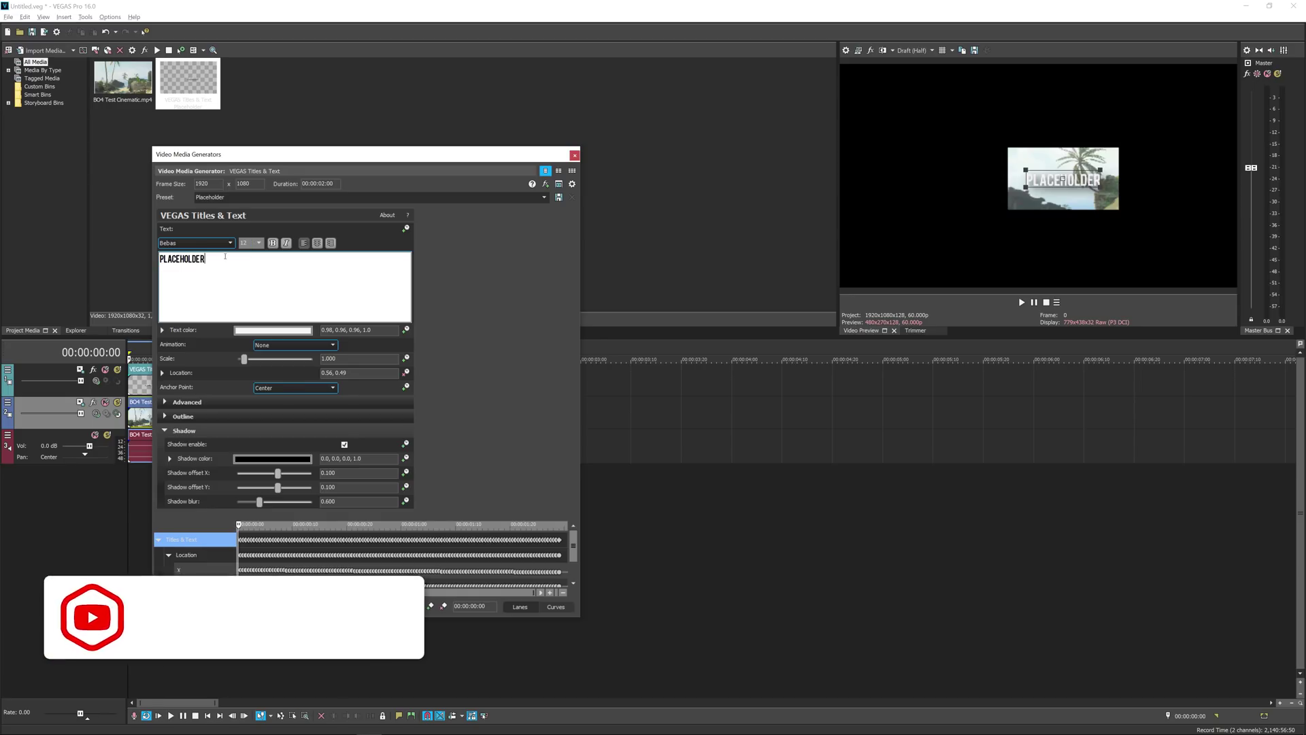
{"action": "key", "text": "ctrl+a"}
{"action": "type", "text": "TEXT"}
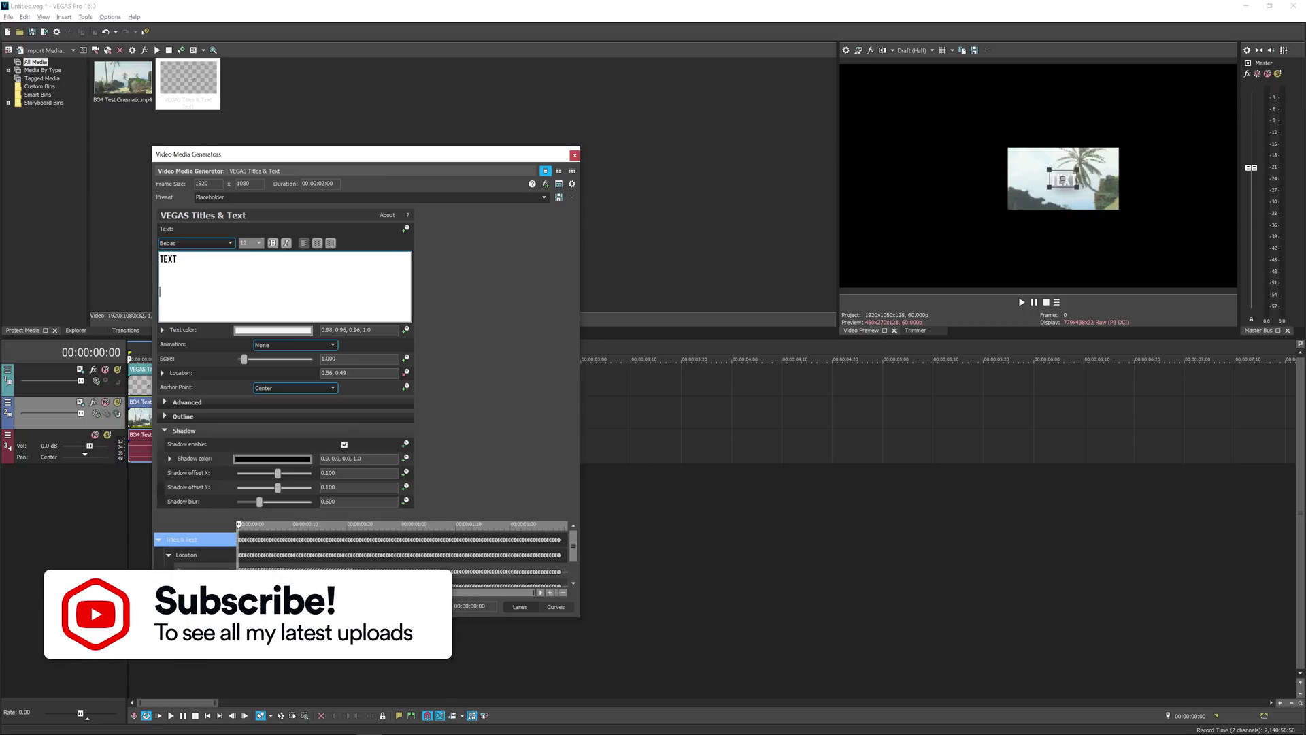
{"action": "key", "text": "ctrl+a"}
Step: Enlarge the TEXT title to font size 16 and close the Video Media Generators window
{"action": "left_click", "coordinate": [253, 242]}
{"action": "left_click", "coordinate": [247, 273]}
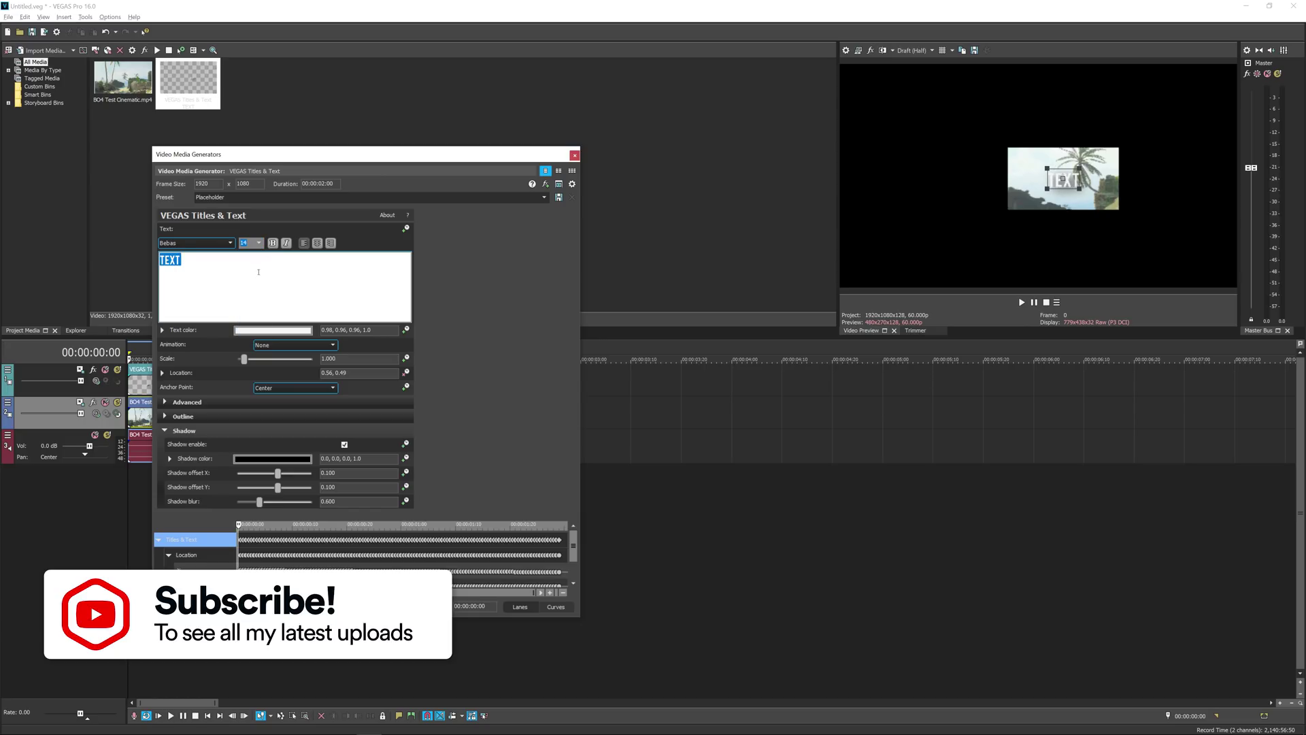
{"action": "left_click", "coordinate": [258, 242]}
{"action": "left_click", "coordinate": [248, 281]}
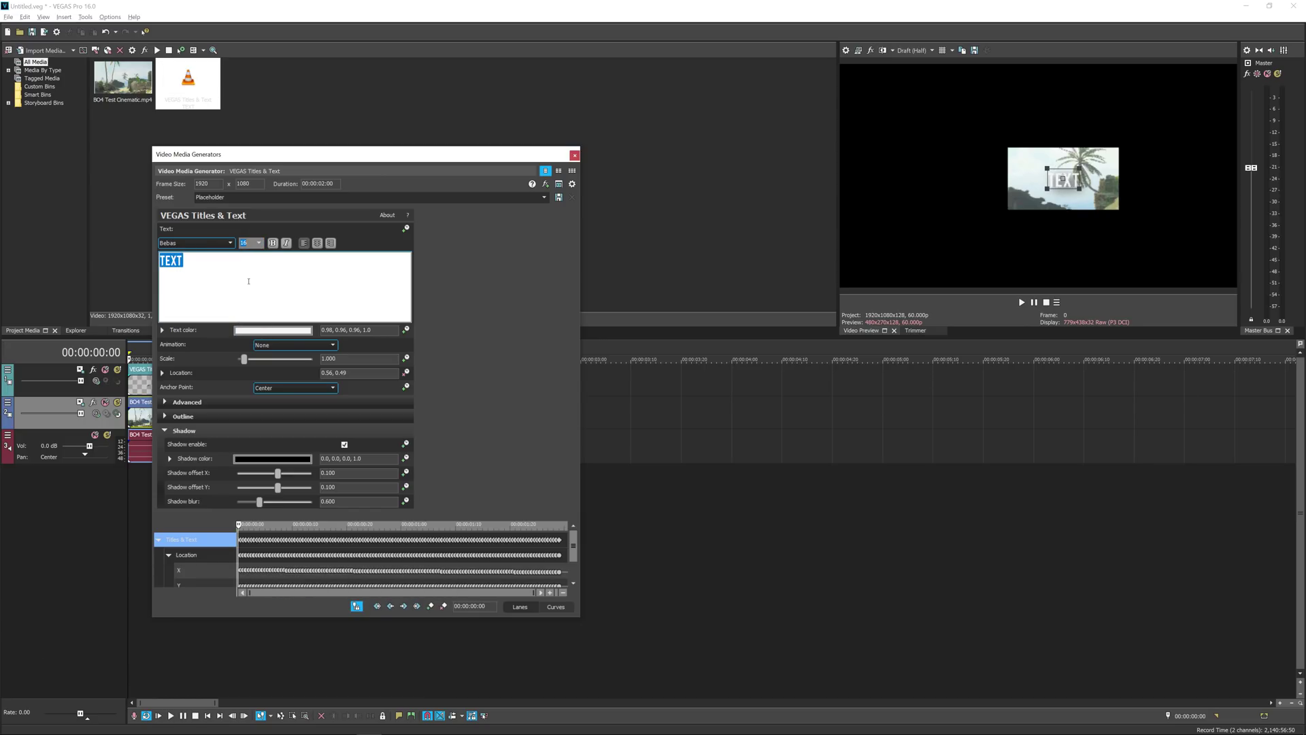
{"action": "left_click", "coordinate": [248, 281]}
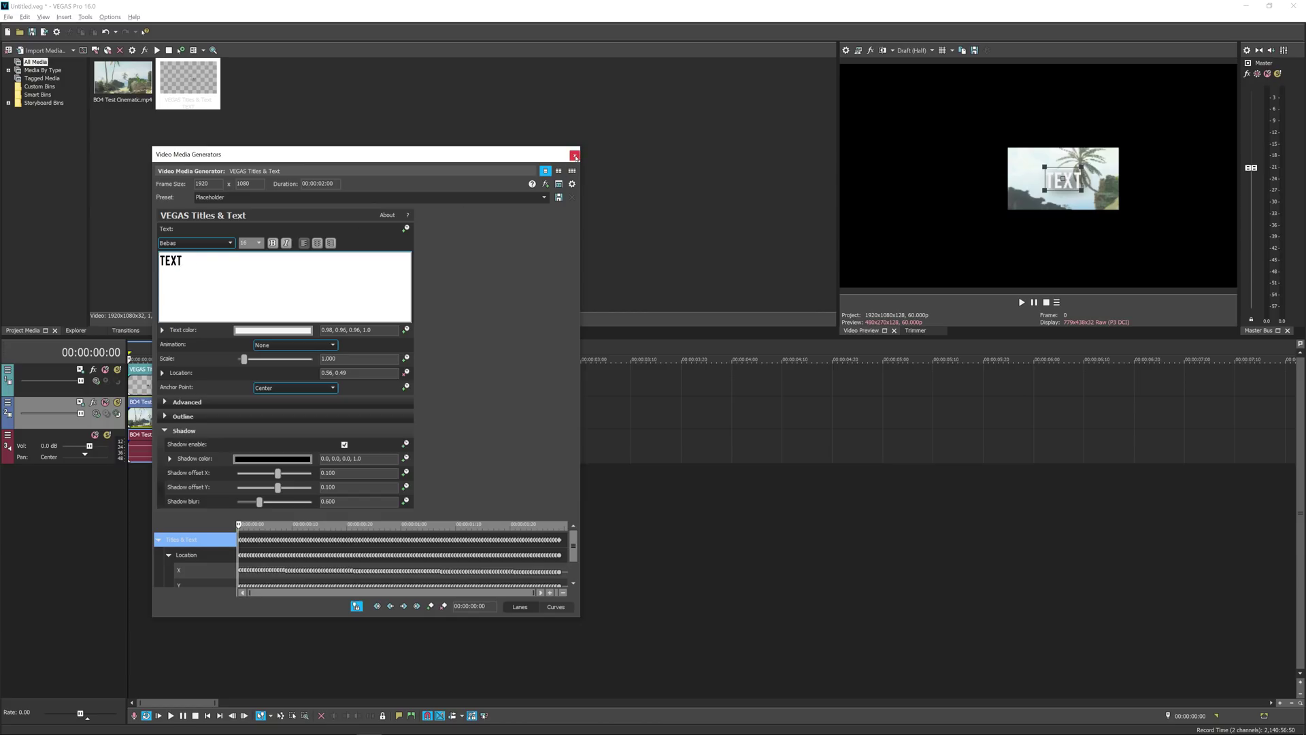
{"action": "left_click", "coordinate": [575, 155]}
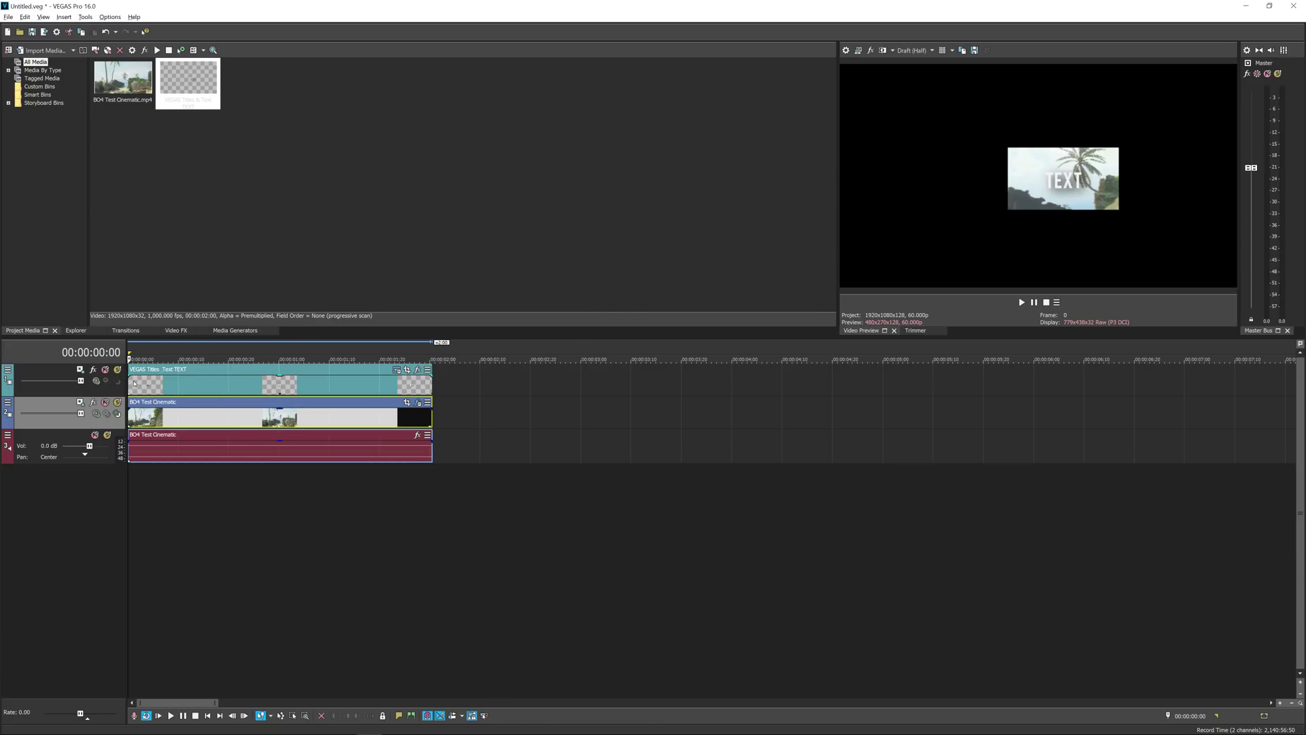
Step: Shift the TEXT title rightward using its Event Pan/Crop, bringing X Center to 720
{"action": "left_click", "coordinate": [407, 370]}
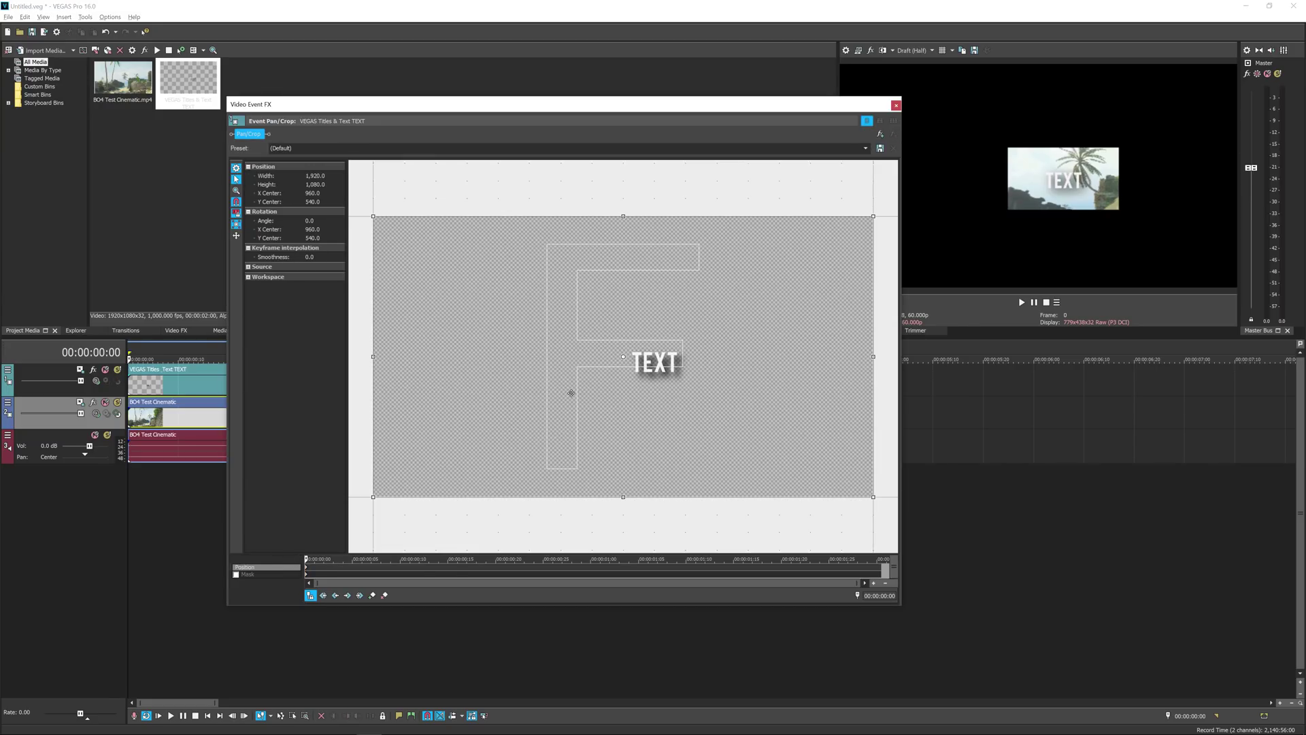
{"action": "left_click_drag", "start_coordinate": [576, 394], "coordinate": [522, 379]}
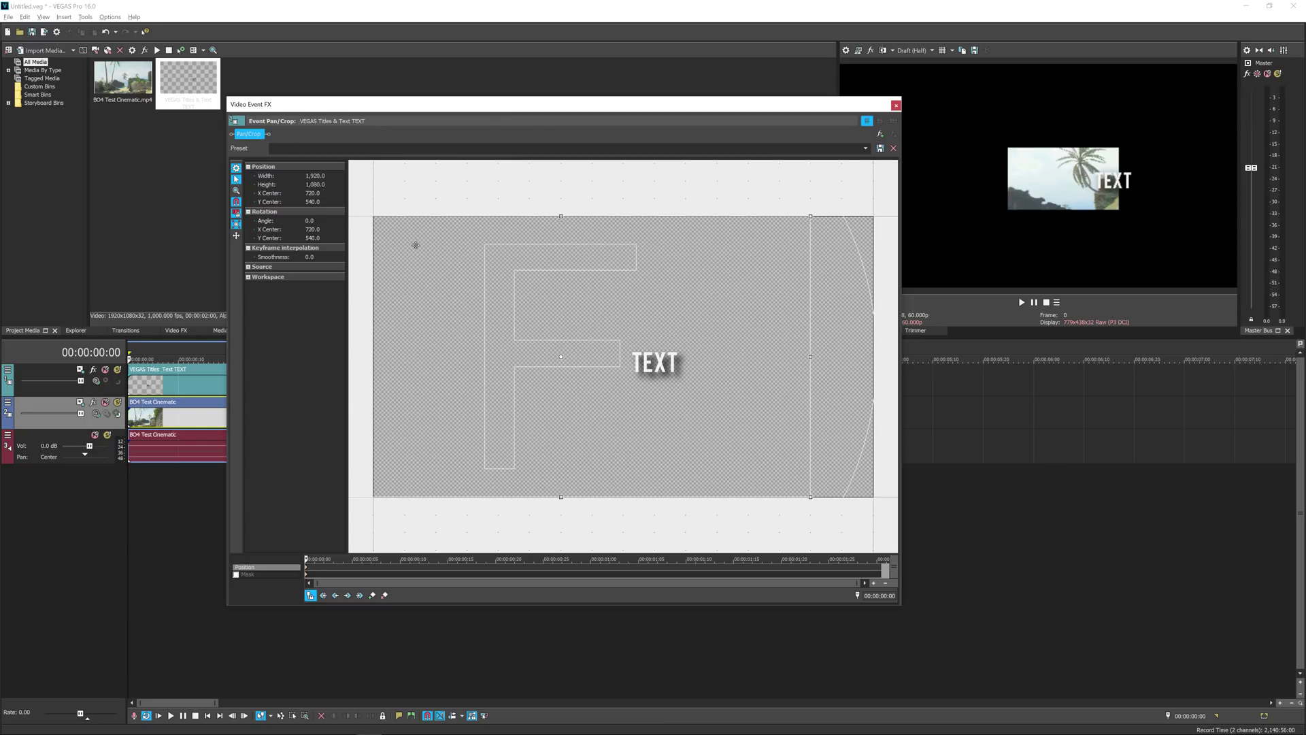
Step: Uncheck Bézier Masking in the beach clip's event FX chain, leaving all effect windows closed
{"action": "left_click", "coordinate": [895, 105]}
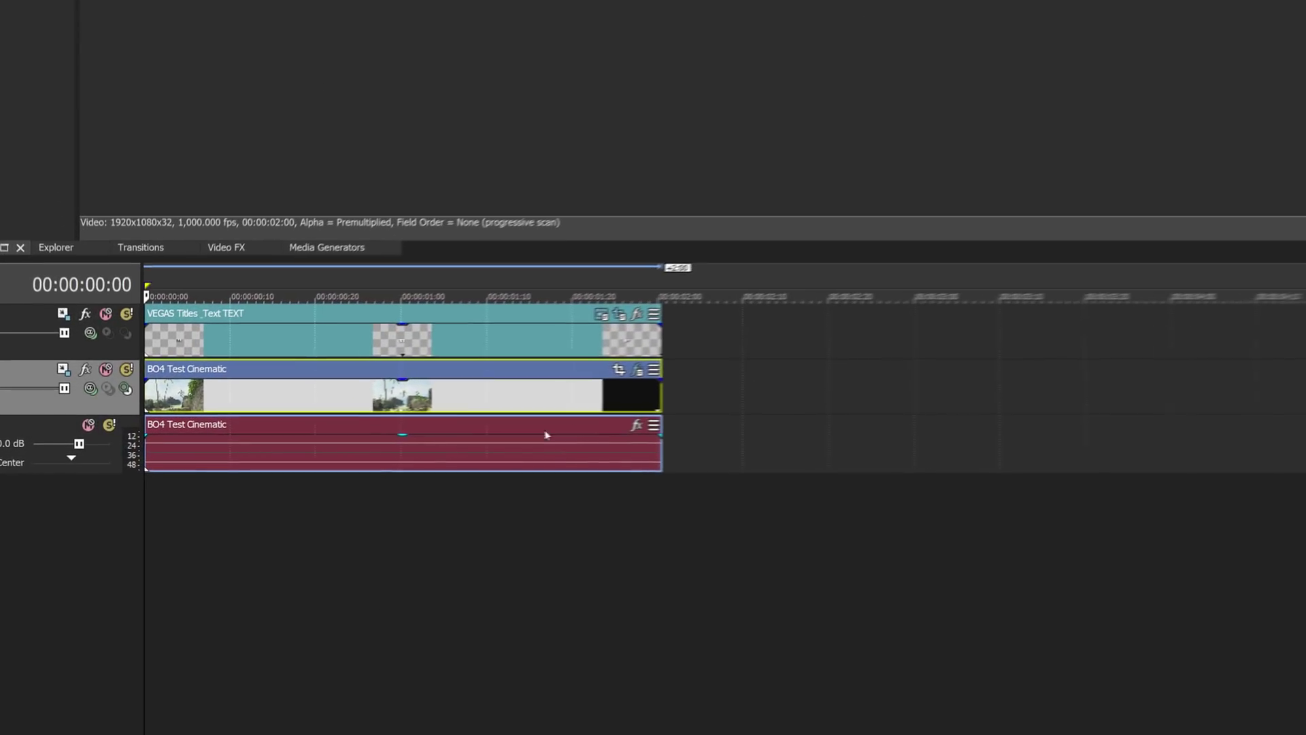
{"action": "left_click", "coordinate": [653, 369]}
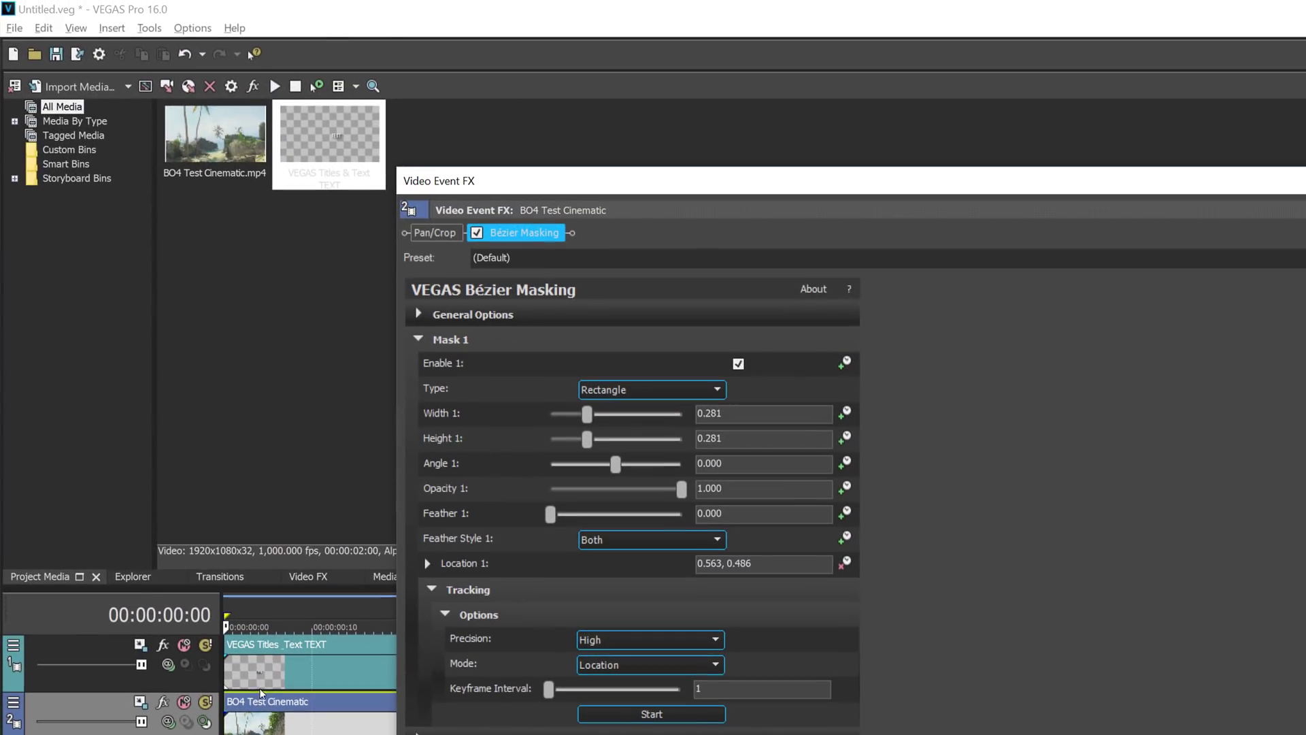
{"action": "left_click", "coordinate": [478, 232]}
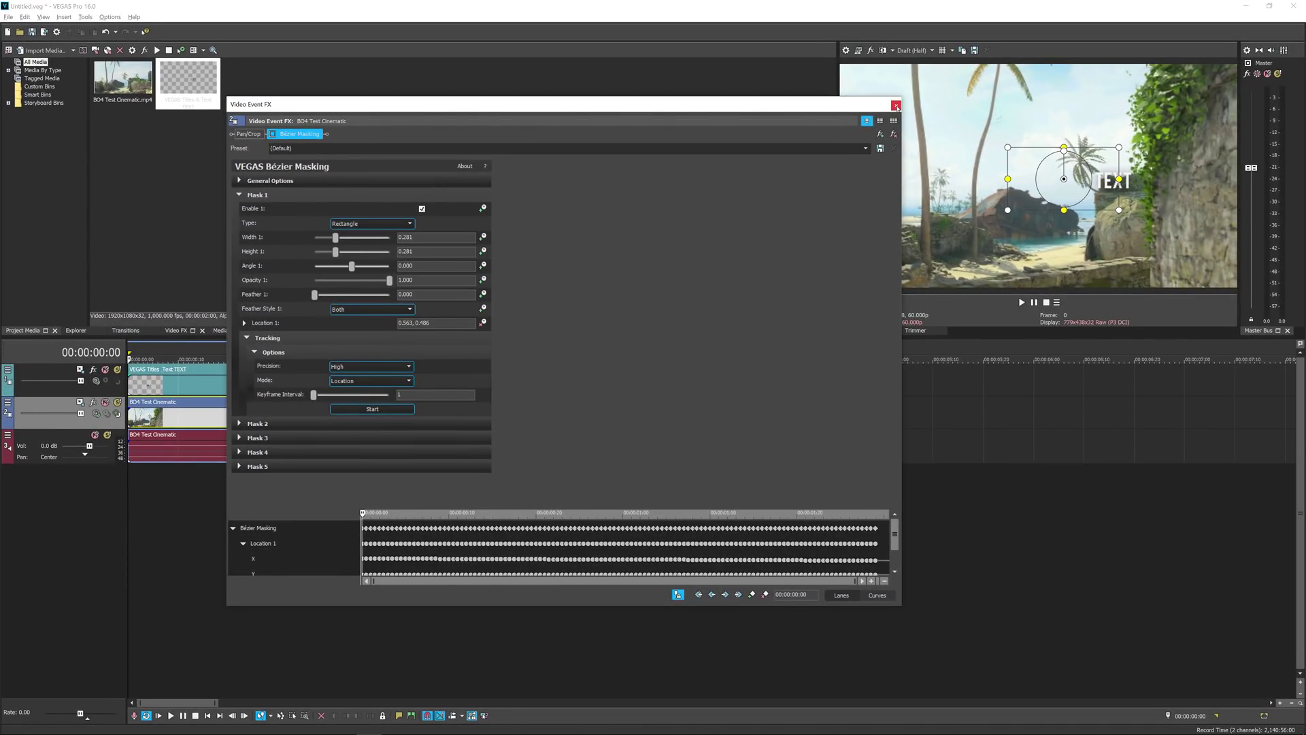
{"action": "left_click", "coordinate": [895, 106]}
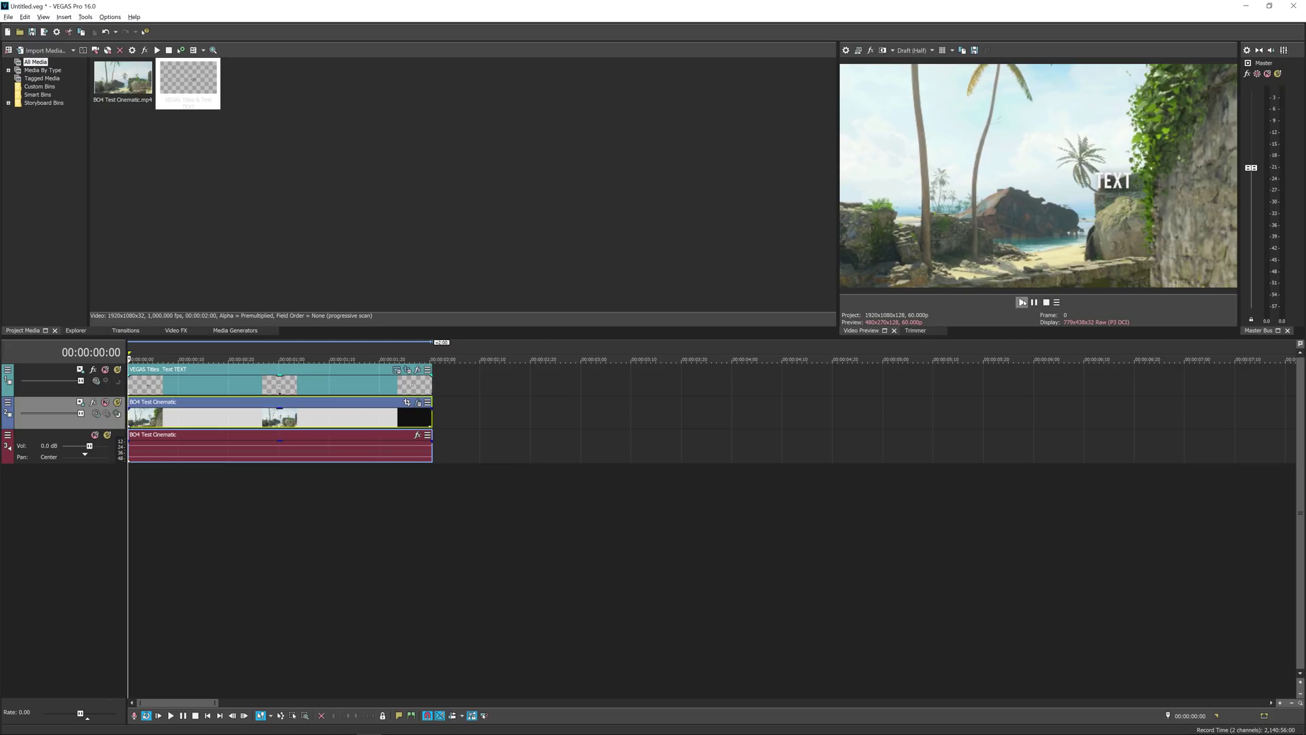
{"action": "left_click", "coordinate": [1022, 302]}
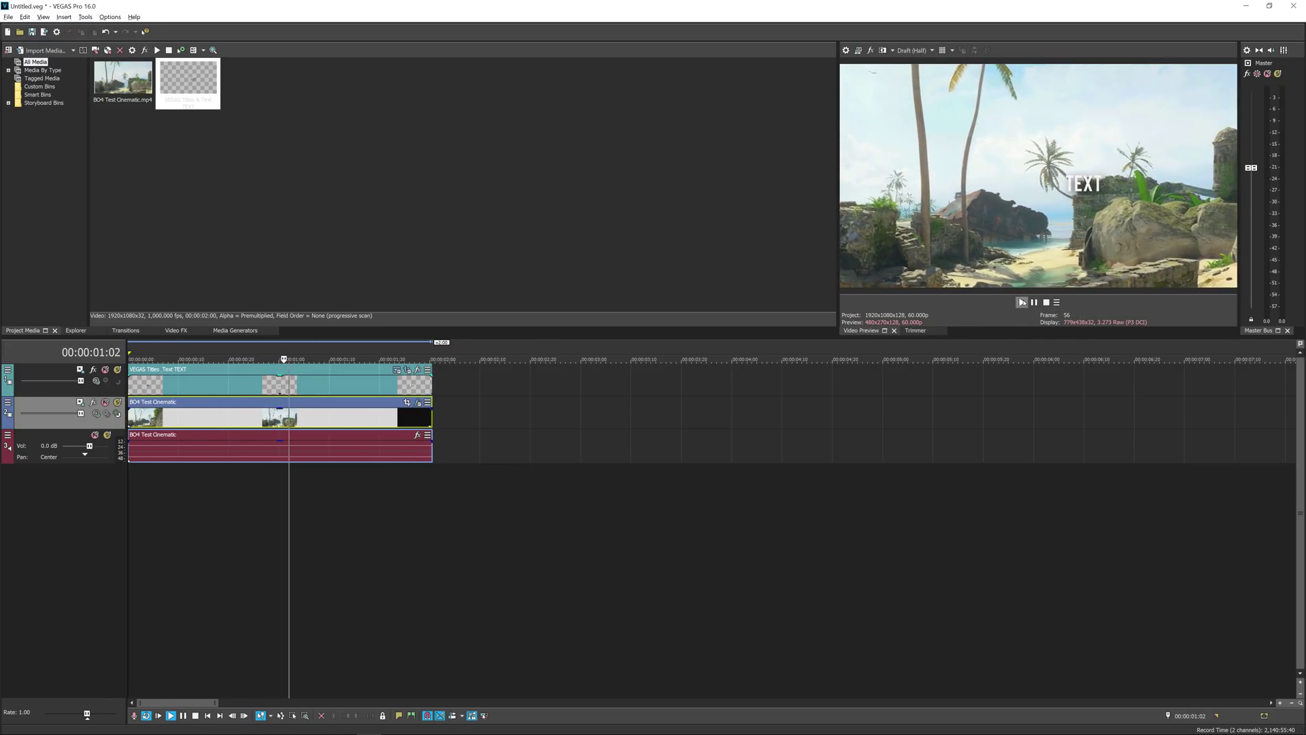
{"action": "key", "text": "Return"}
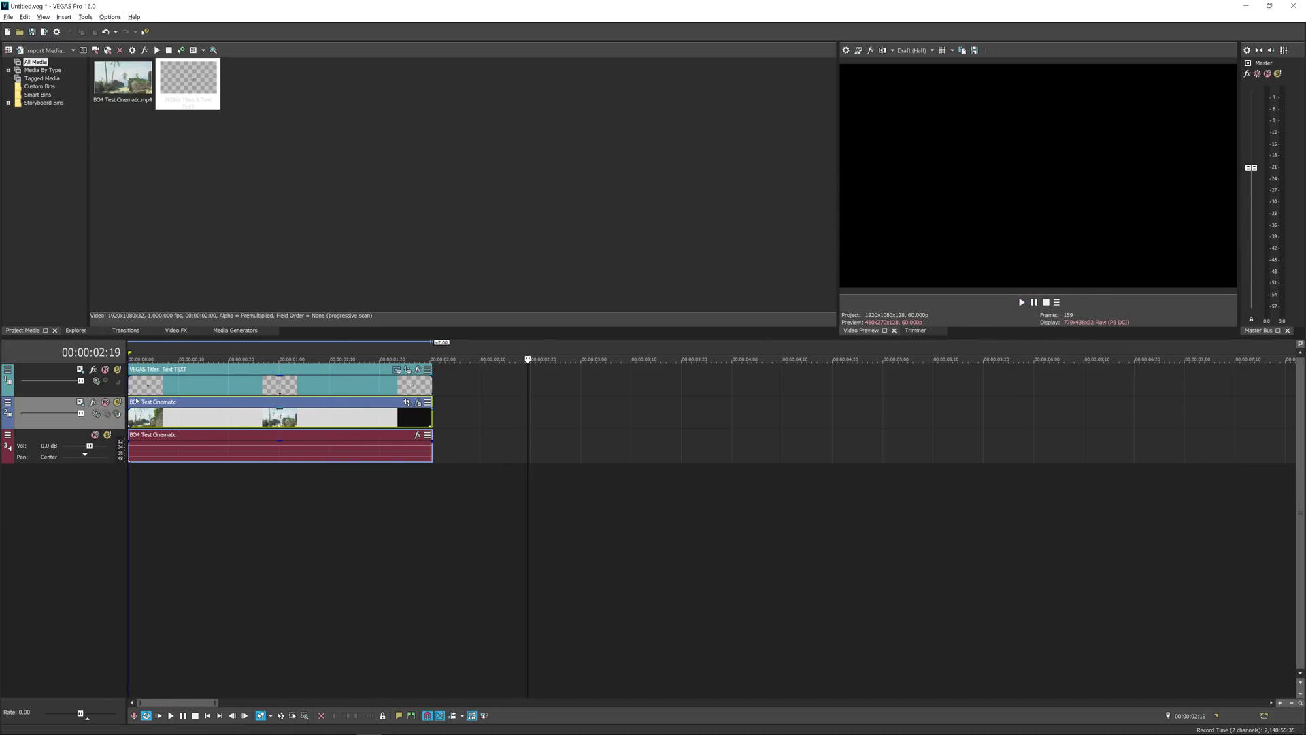
{"action": "left_click", "coordinate": [128, 383]}
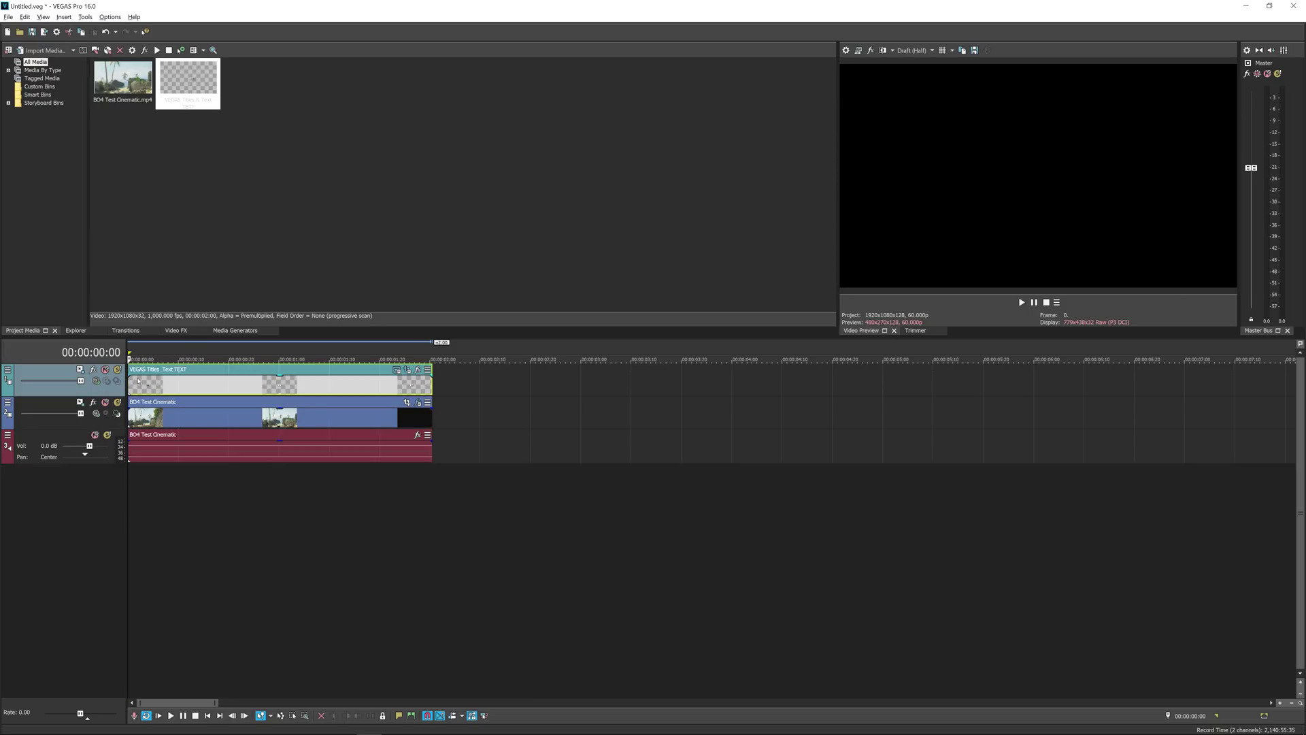
{"action": "left_click", "coordinate": [1021, 302]}
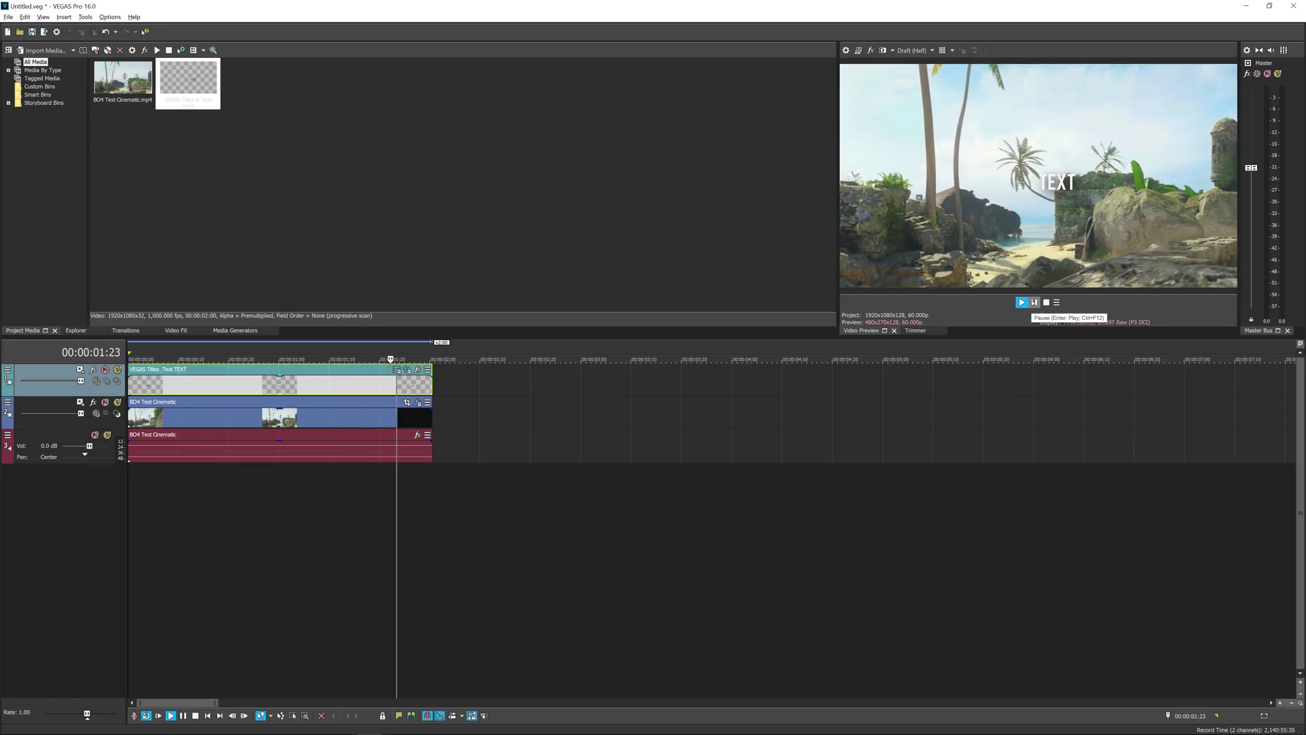
{"action": "left_click", "coordinate": [1034, 302]}
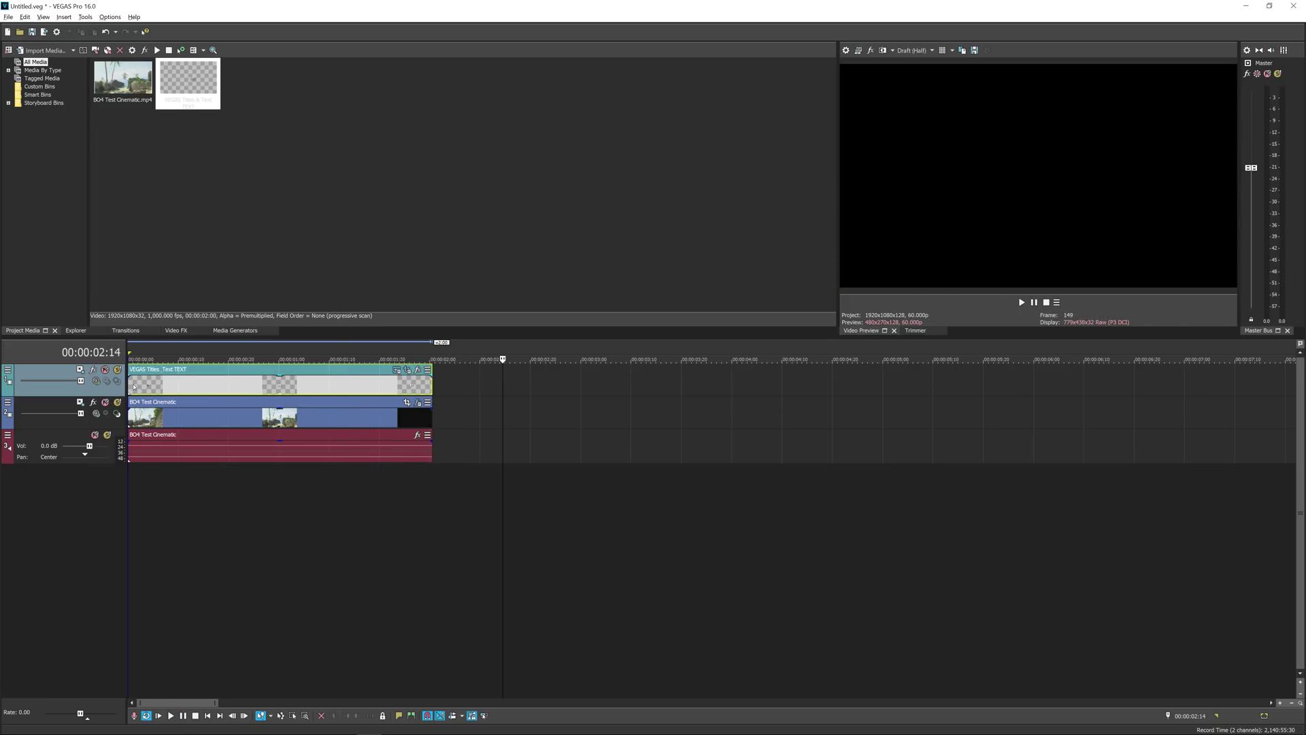
{"action": "left_click", "coordinate": [130, 385]}
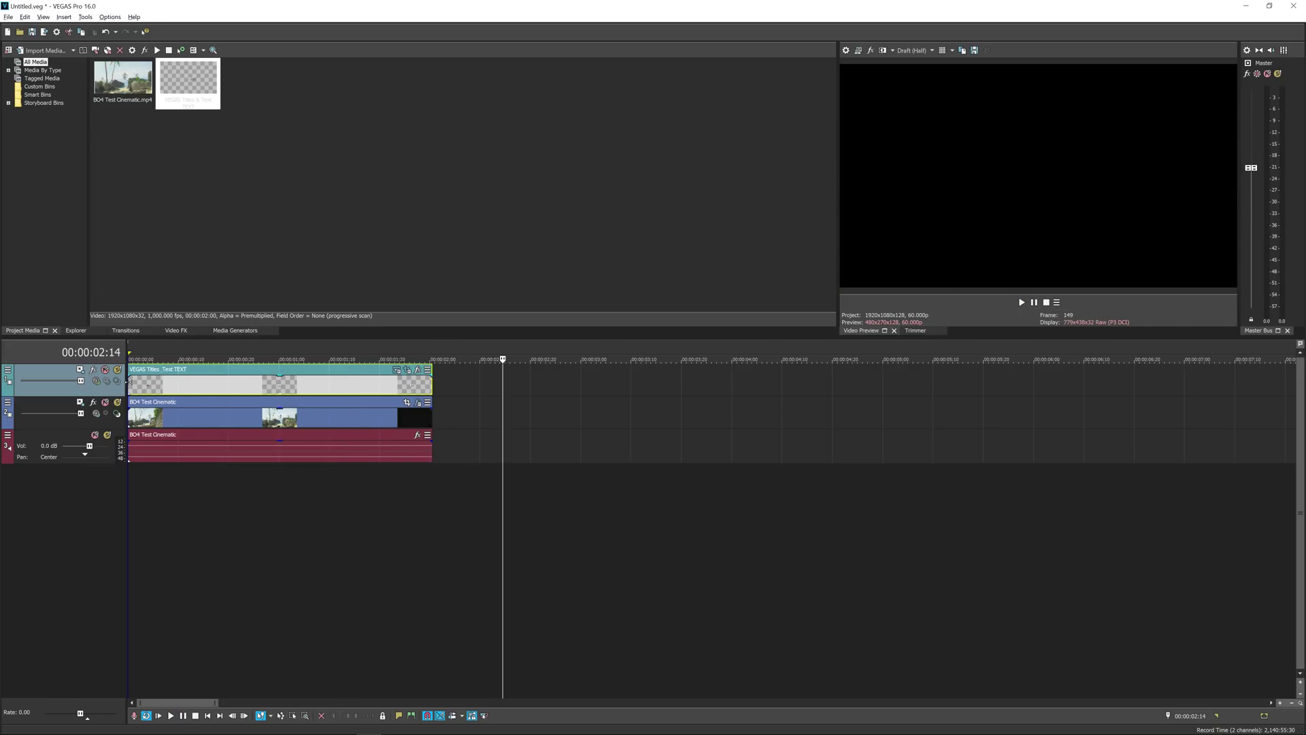